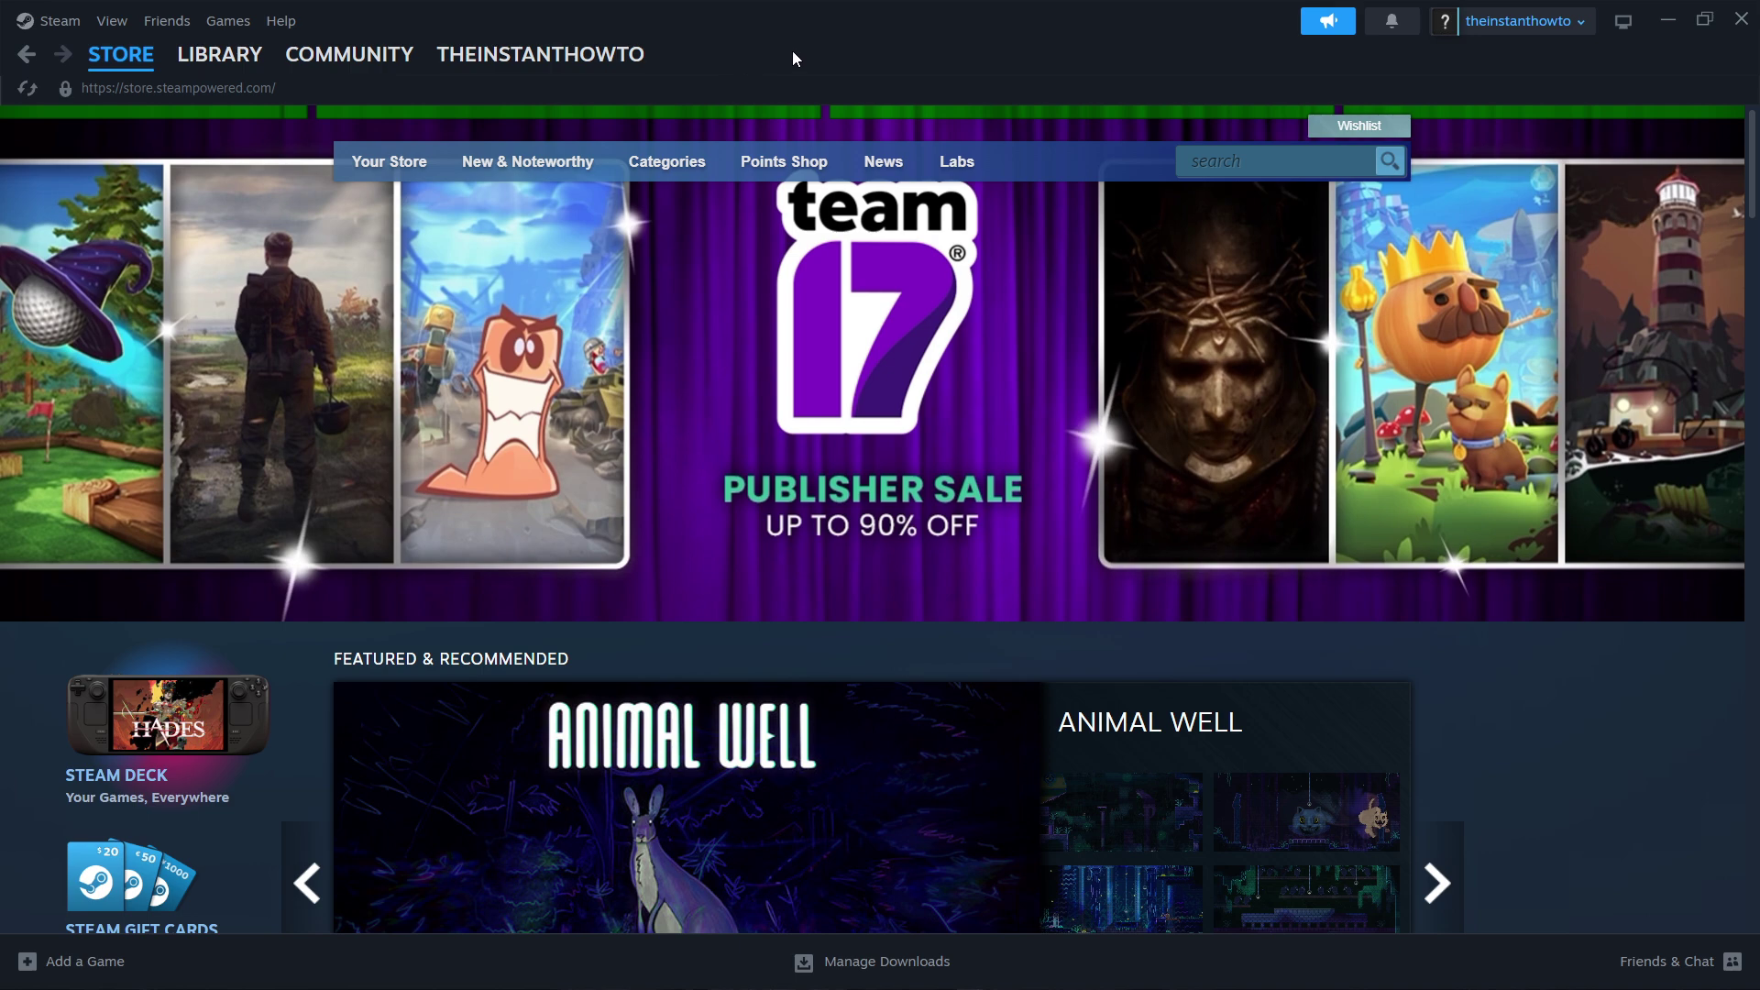
# Switch to the Chrome browser, open the Steam website from the search results and download the Windows installer.
pyautogui.hotkey('alt', 'Tab')
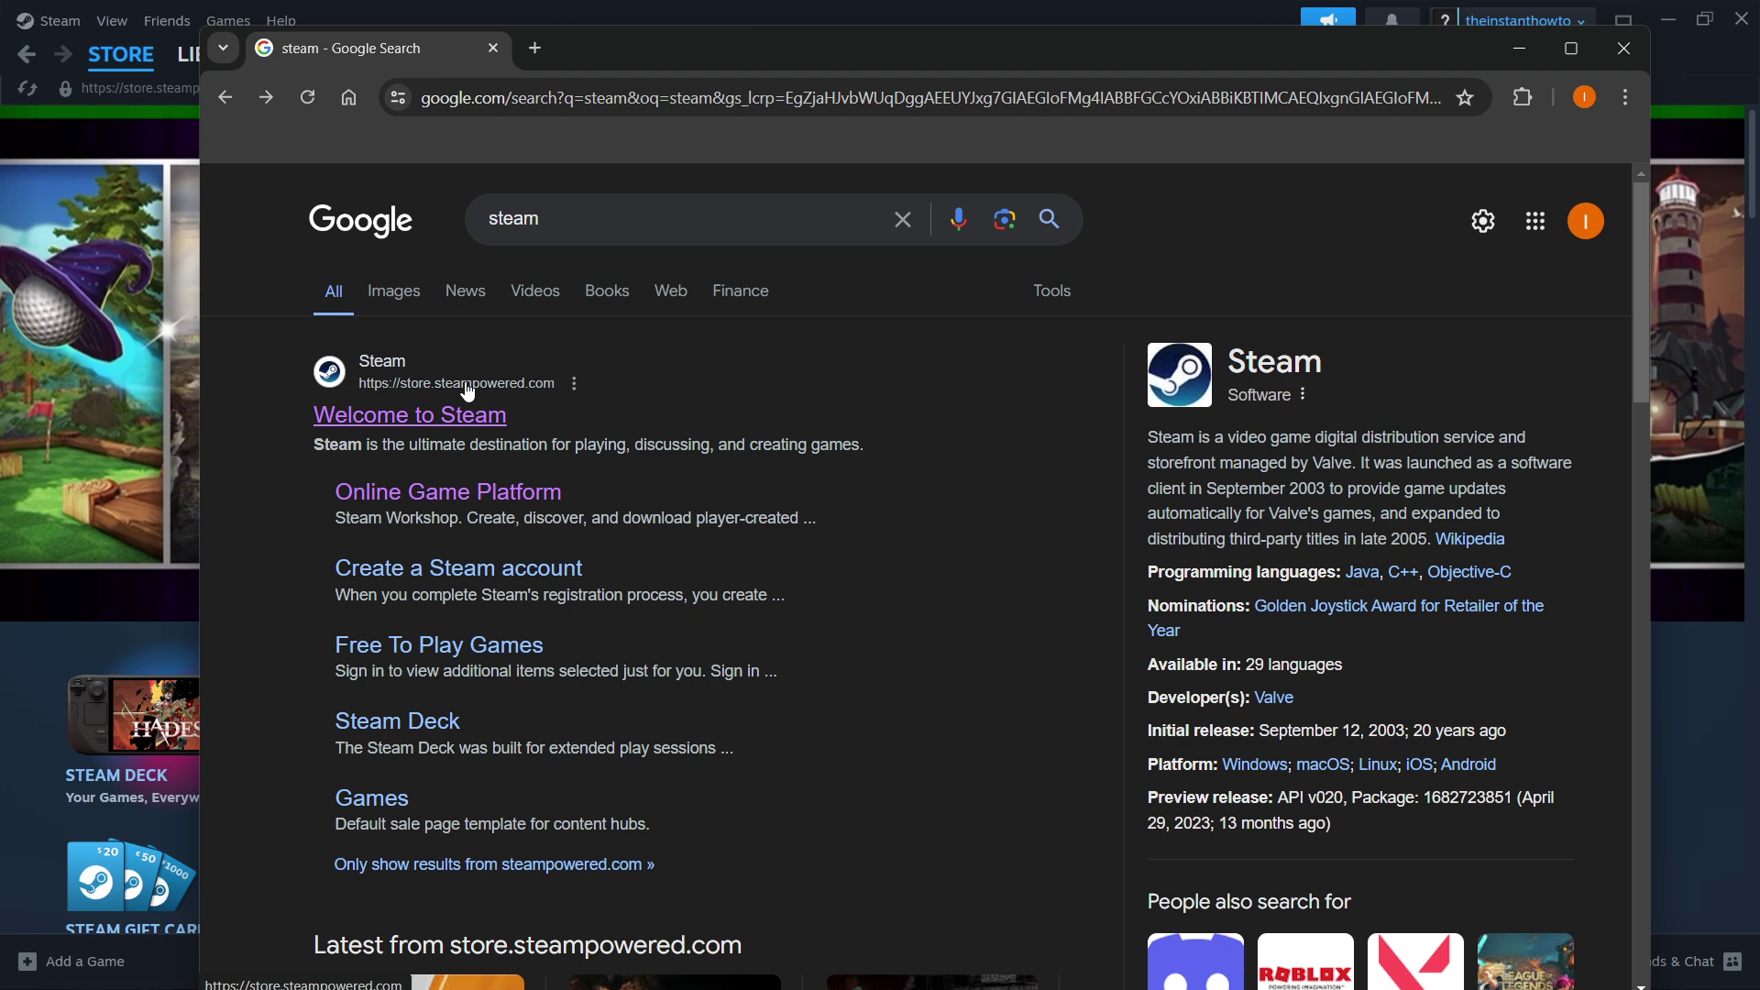
pyautogui.click(374, 415)
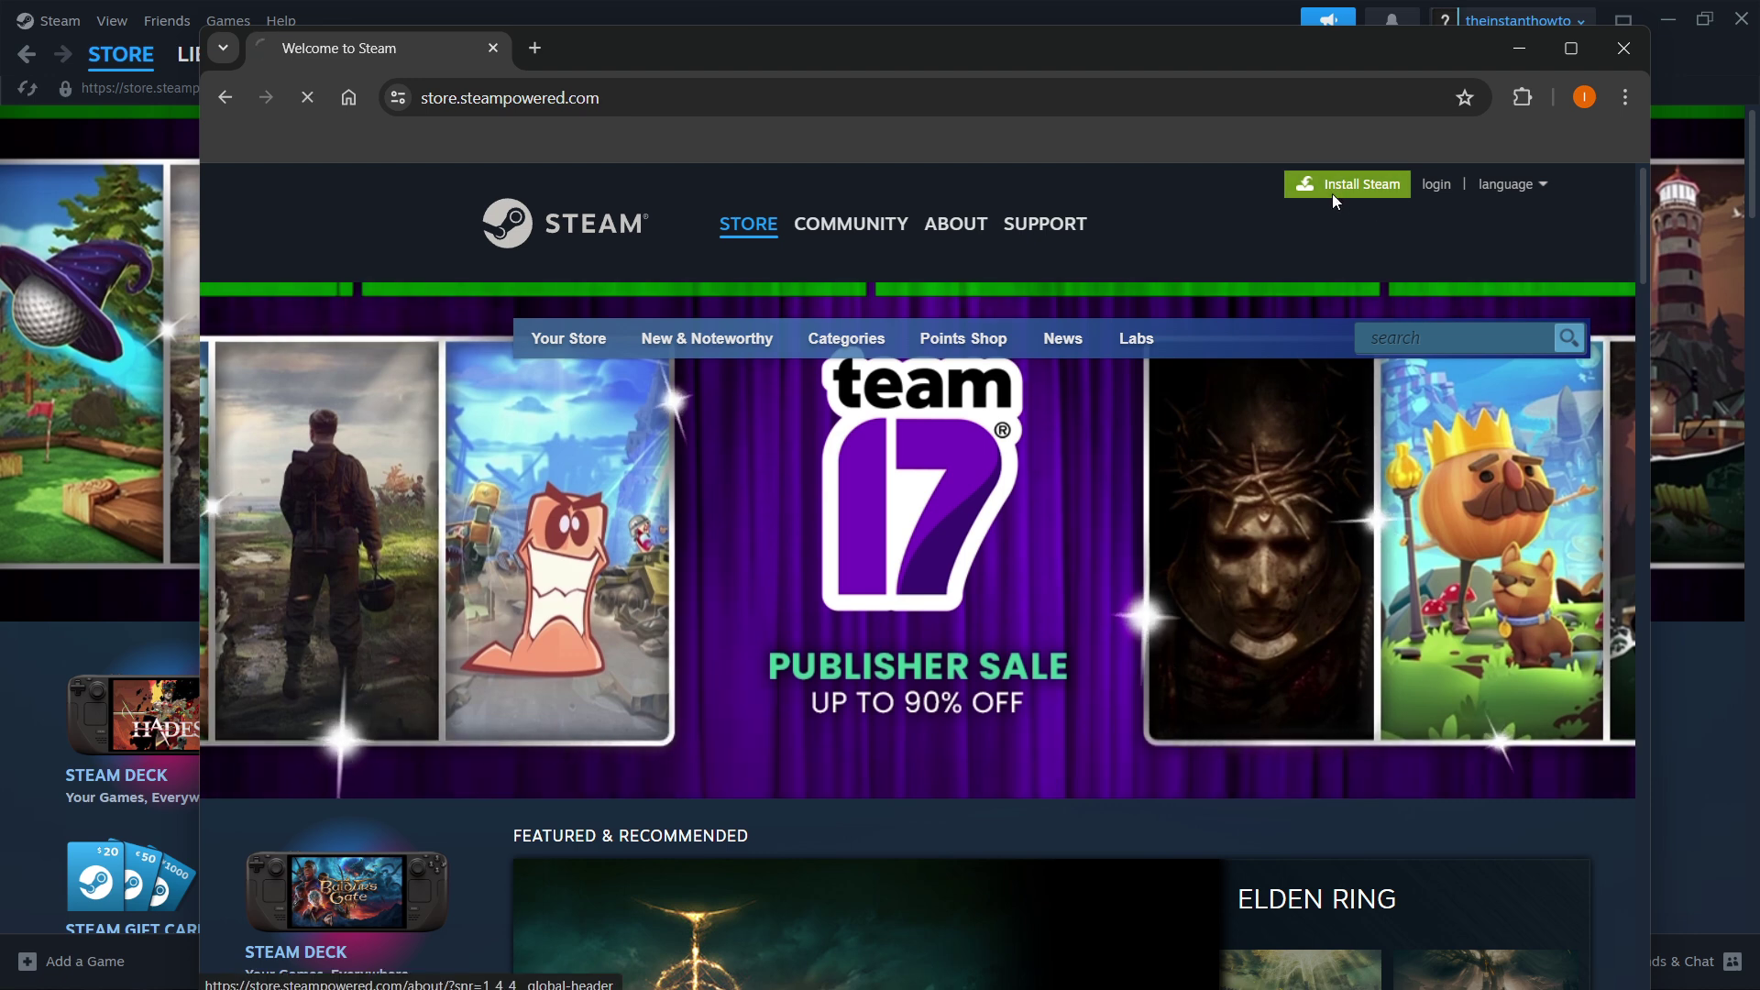
pyautogui.click(1333, 194)
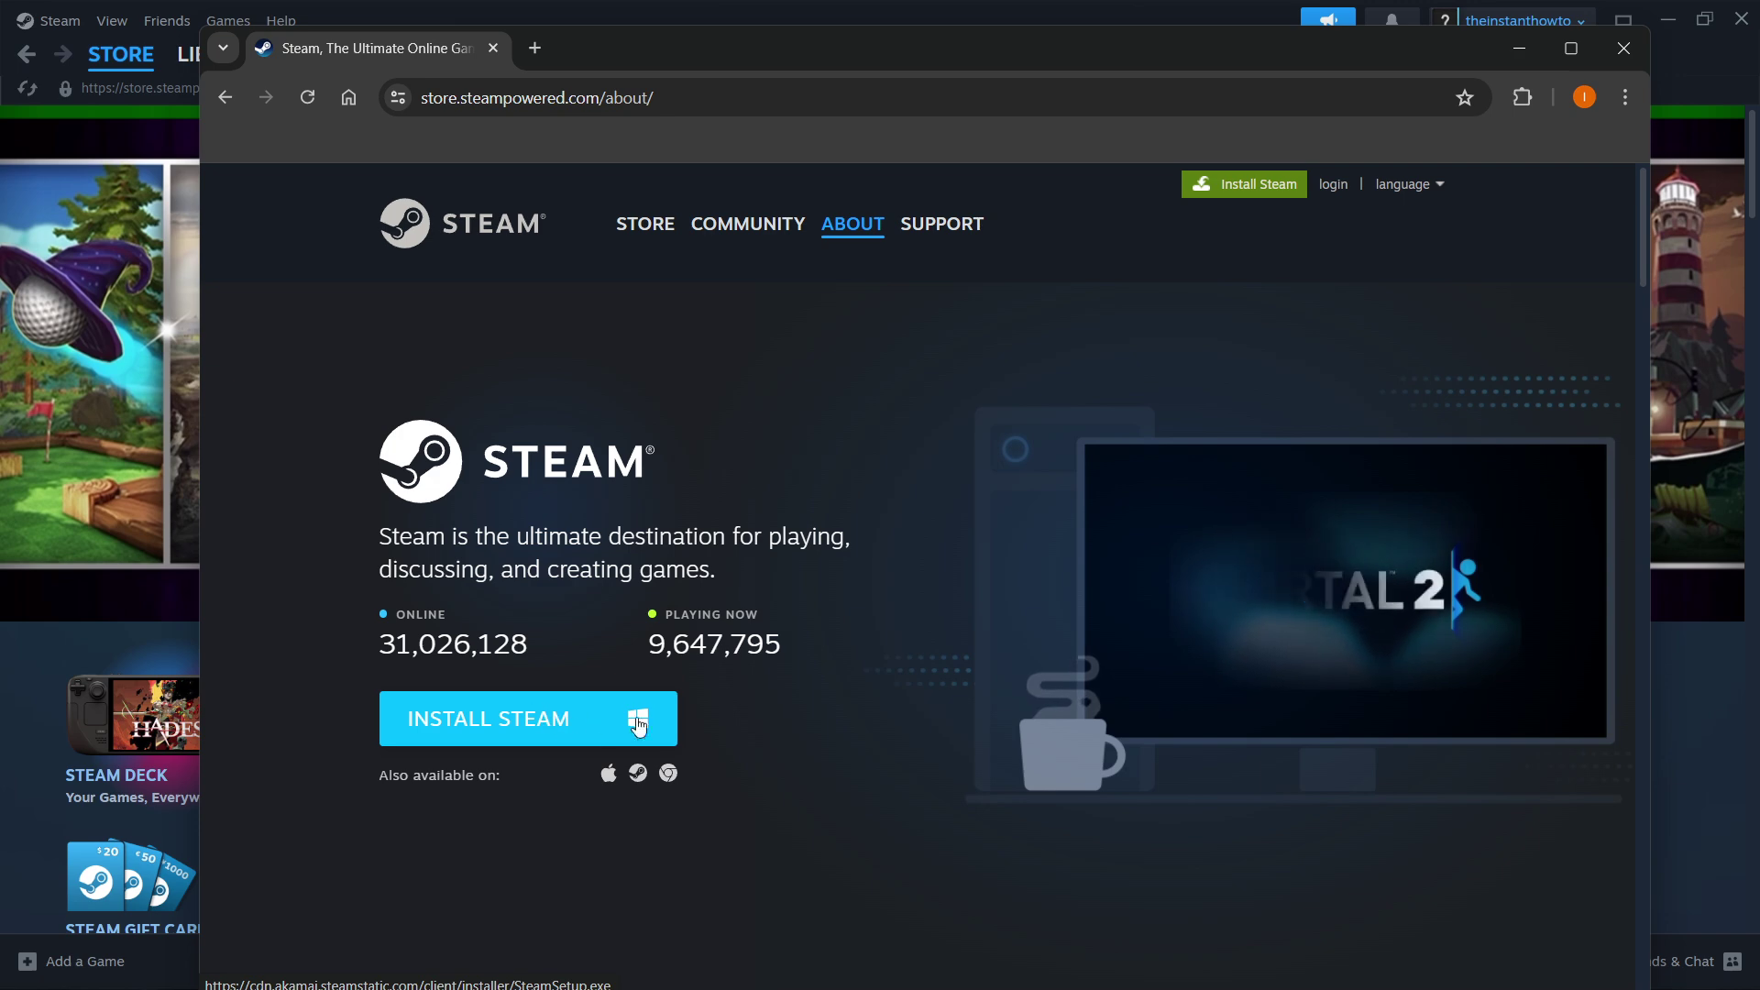
pyautogui.click(589, 734)
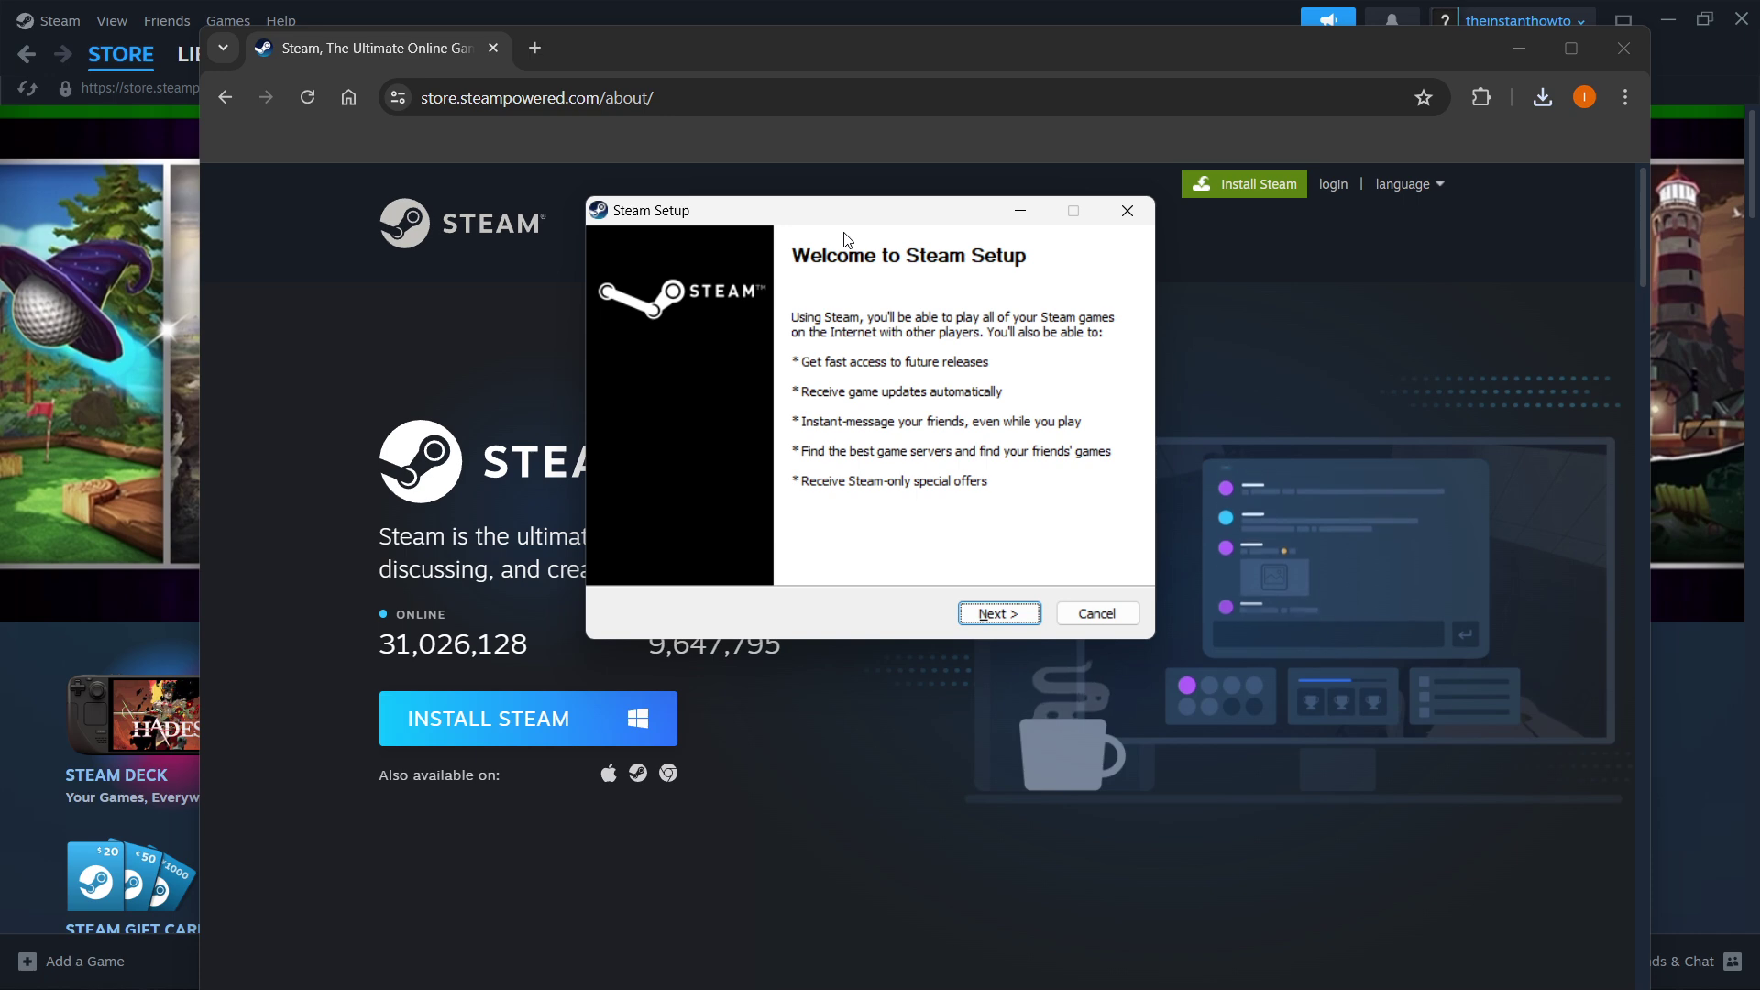
# Go through Steam Setup in English to the install location, highlight the destination folder path and close the installer.
pyautogui.click(998, 612)
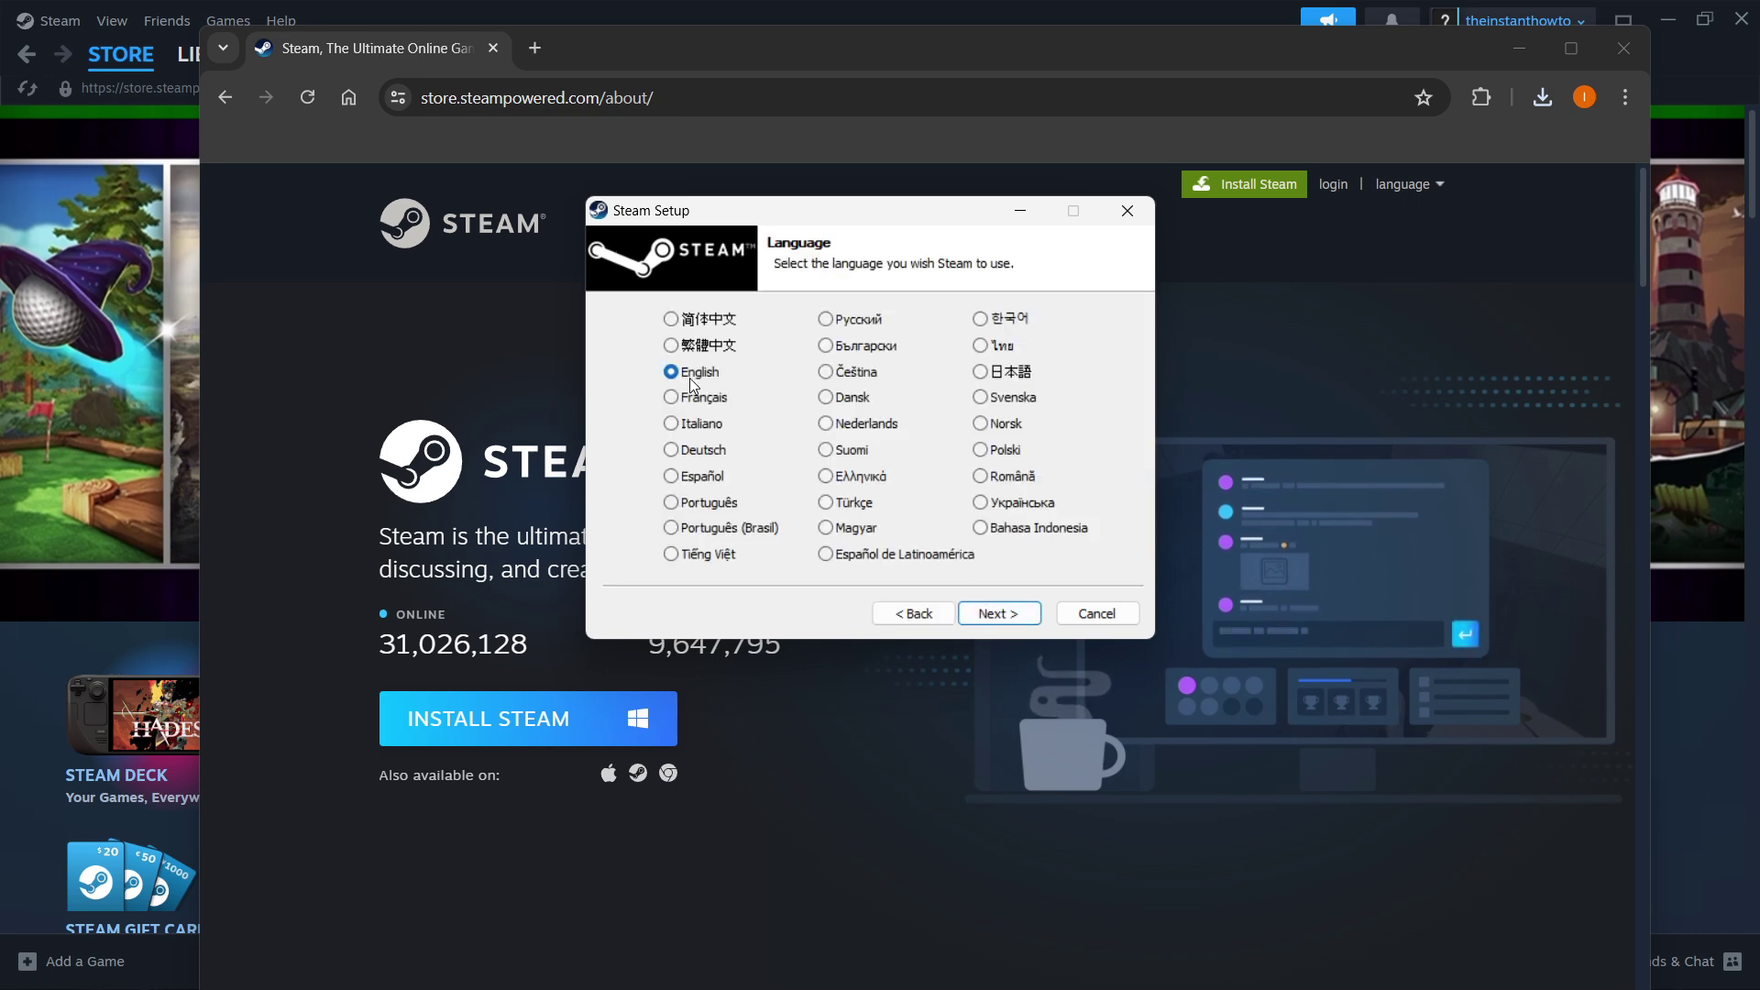
pyautogui.click(999, 613)
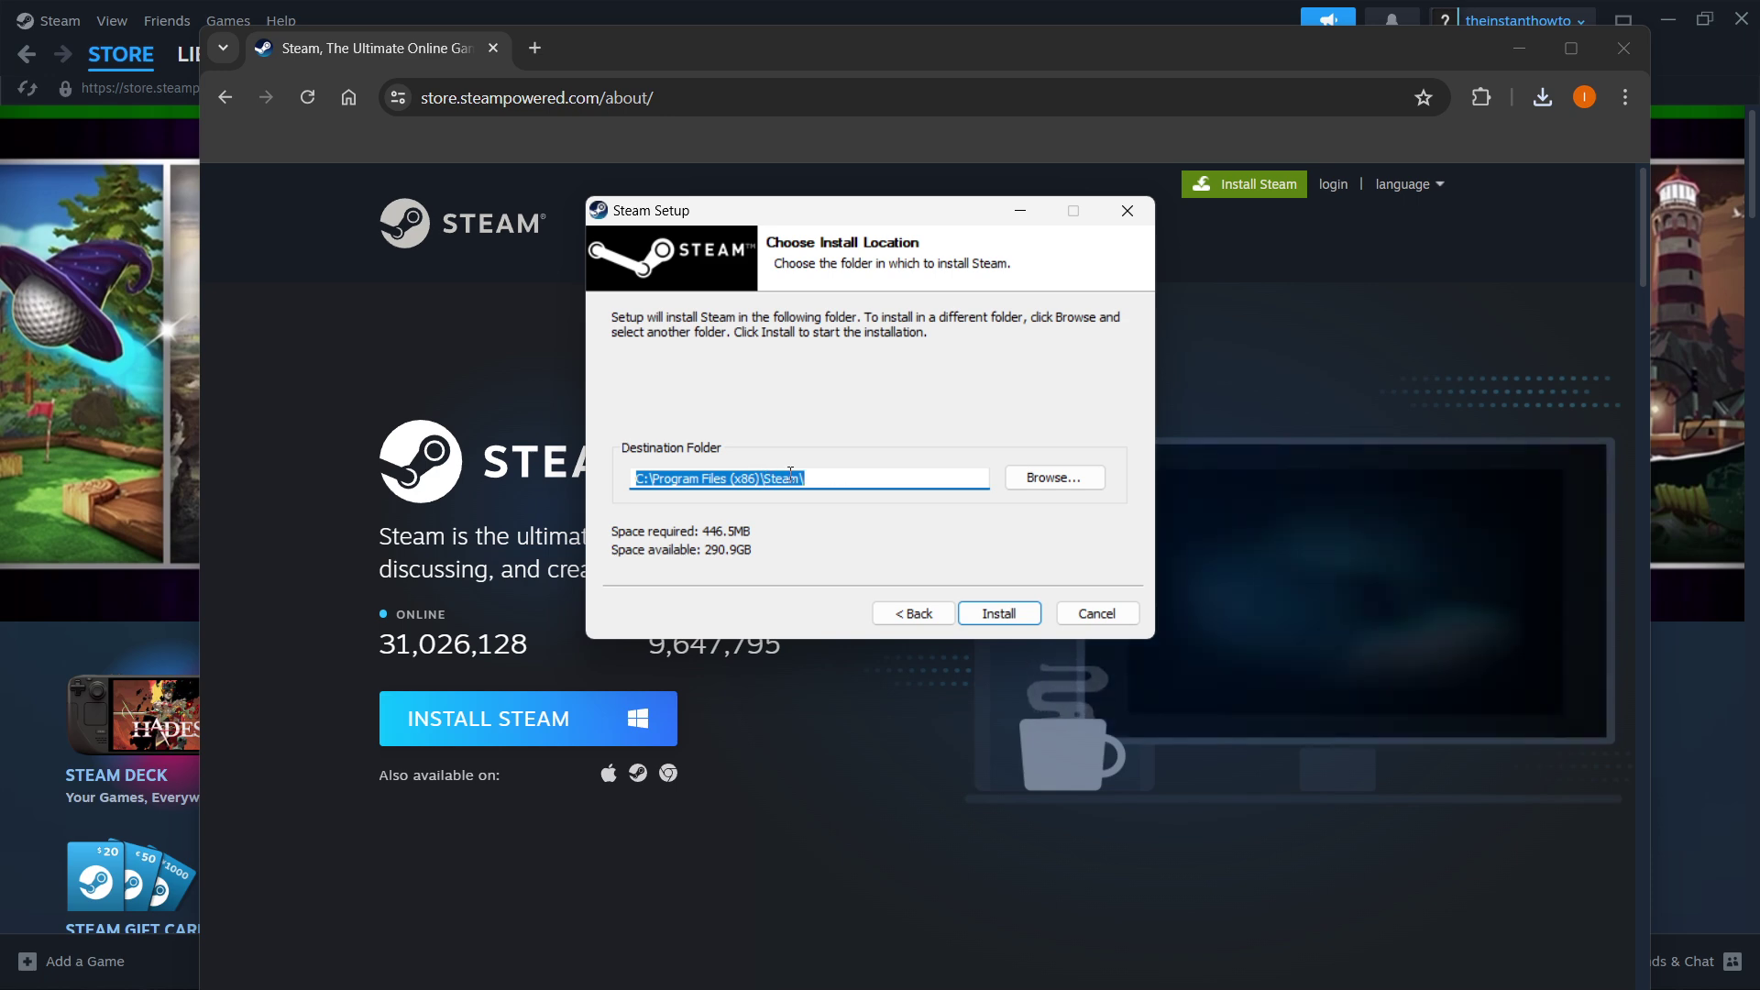
pyautogui.click(874, 486)
pyautogui.moveTo(874, 486); pyautogui.dragTo(623, 480)
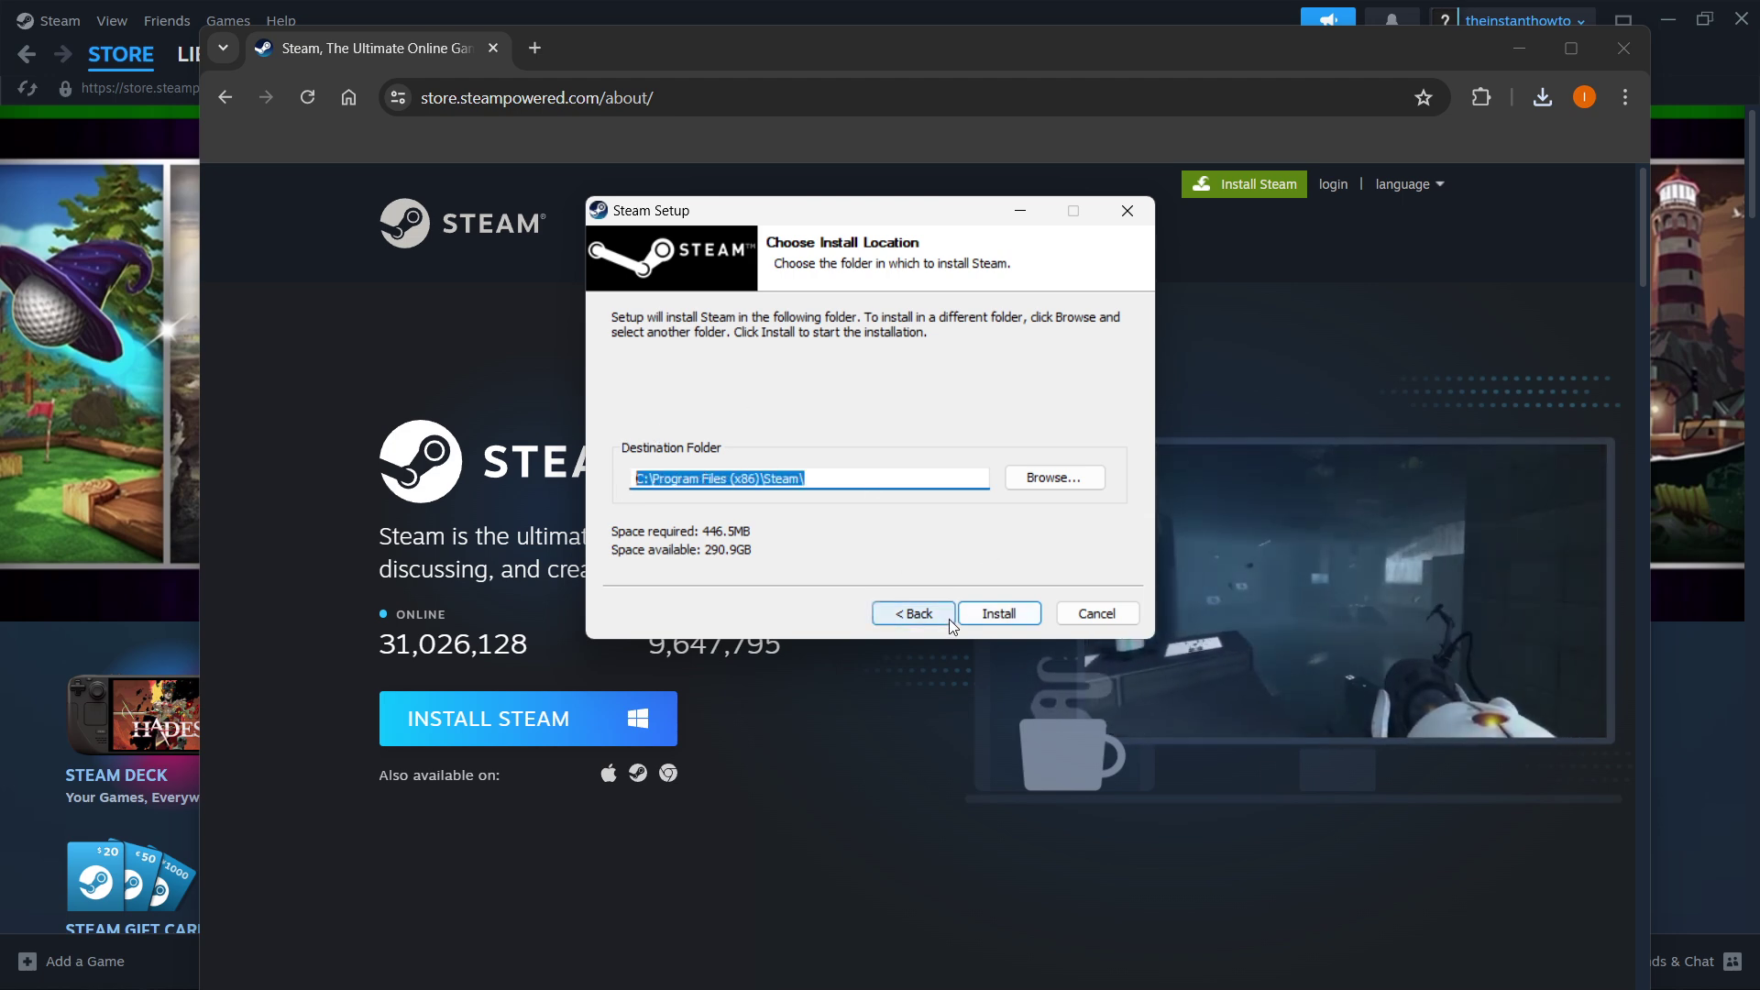
pyautogui.click(1128, 210)
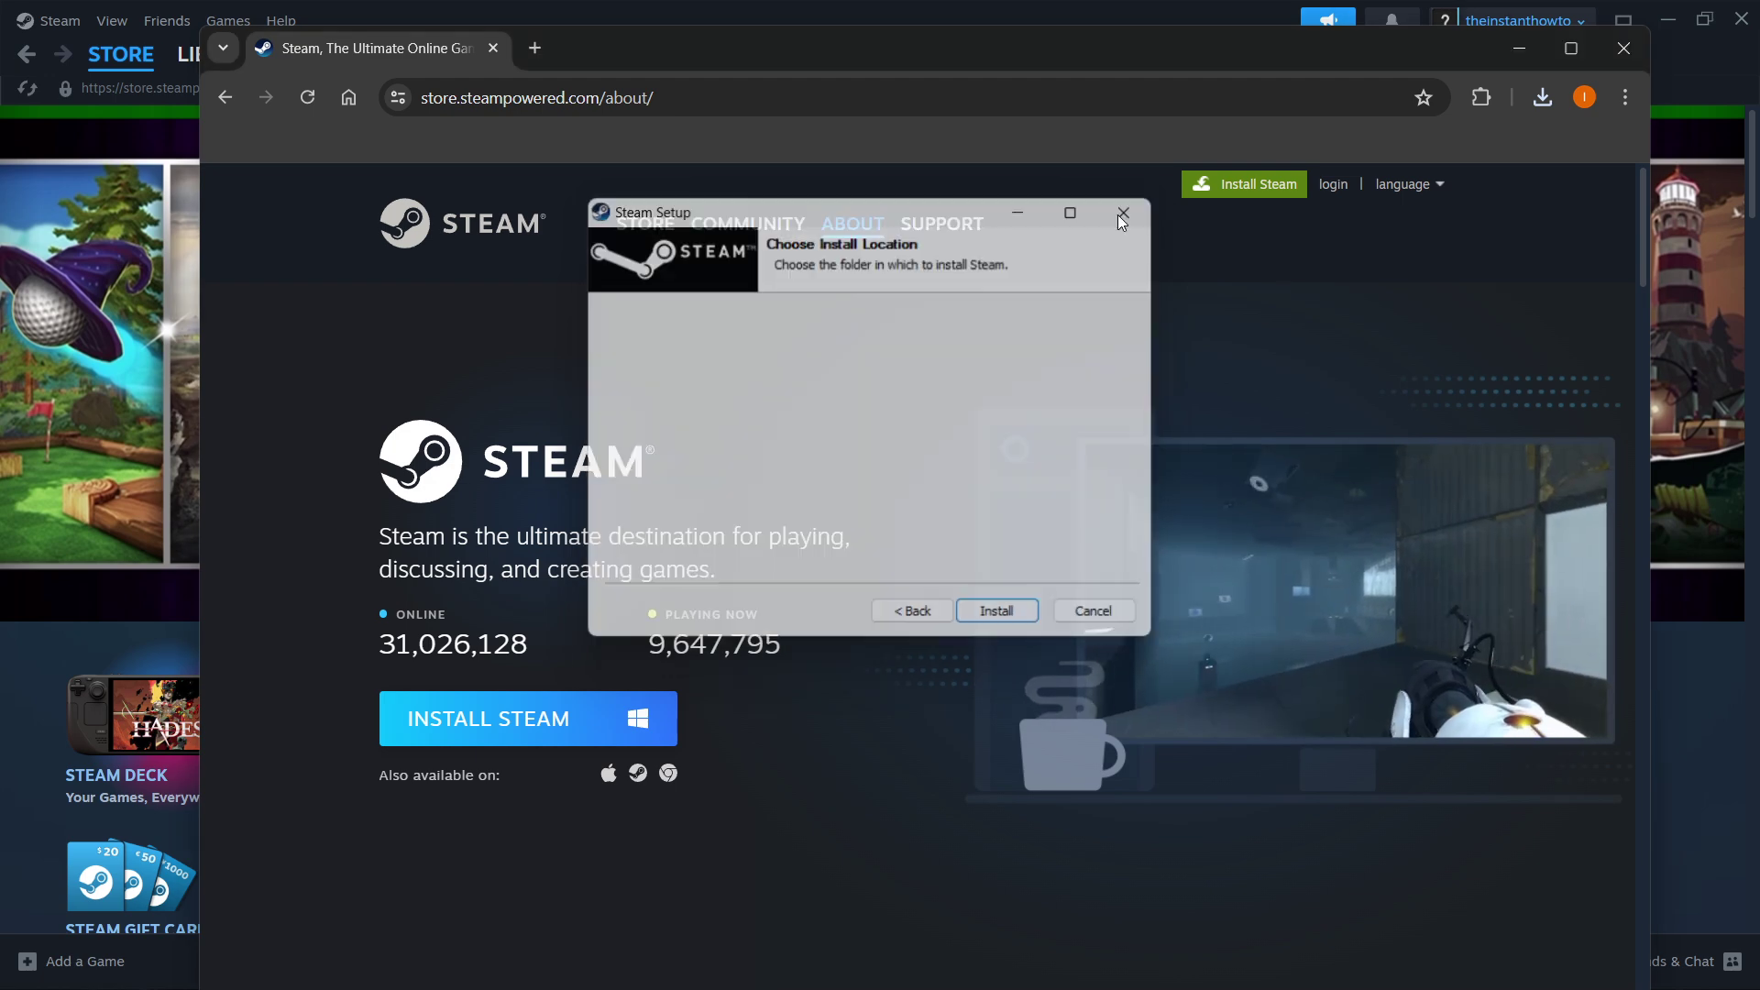
# Open the store in the Steam client and search it for "sniper elite 5".
pyautogui.moveTo(138, 50)
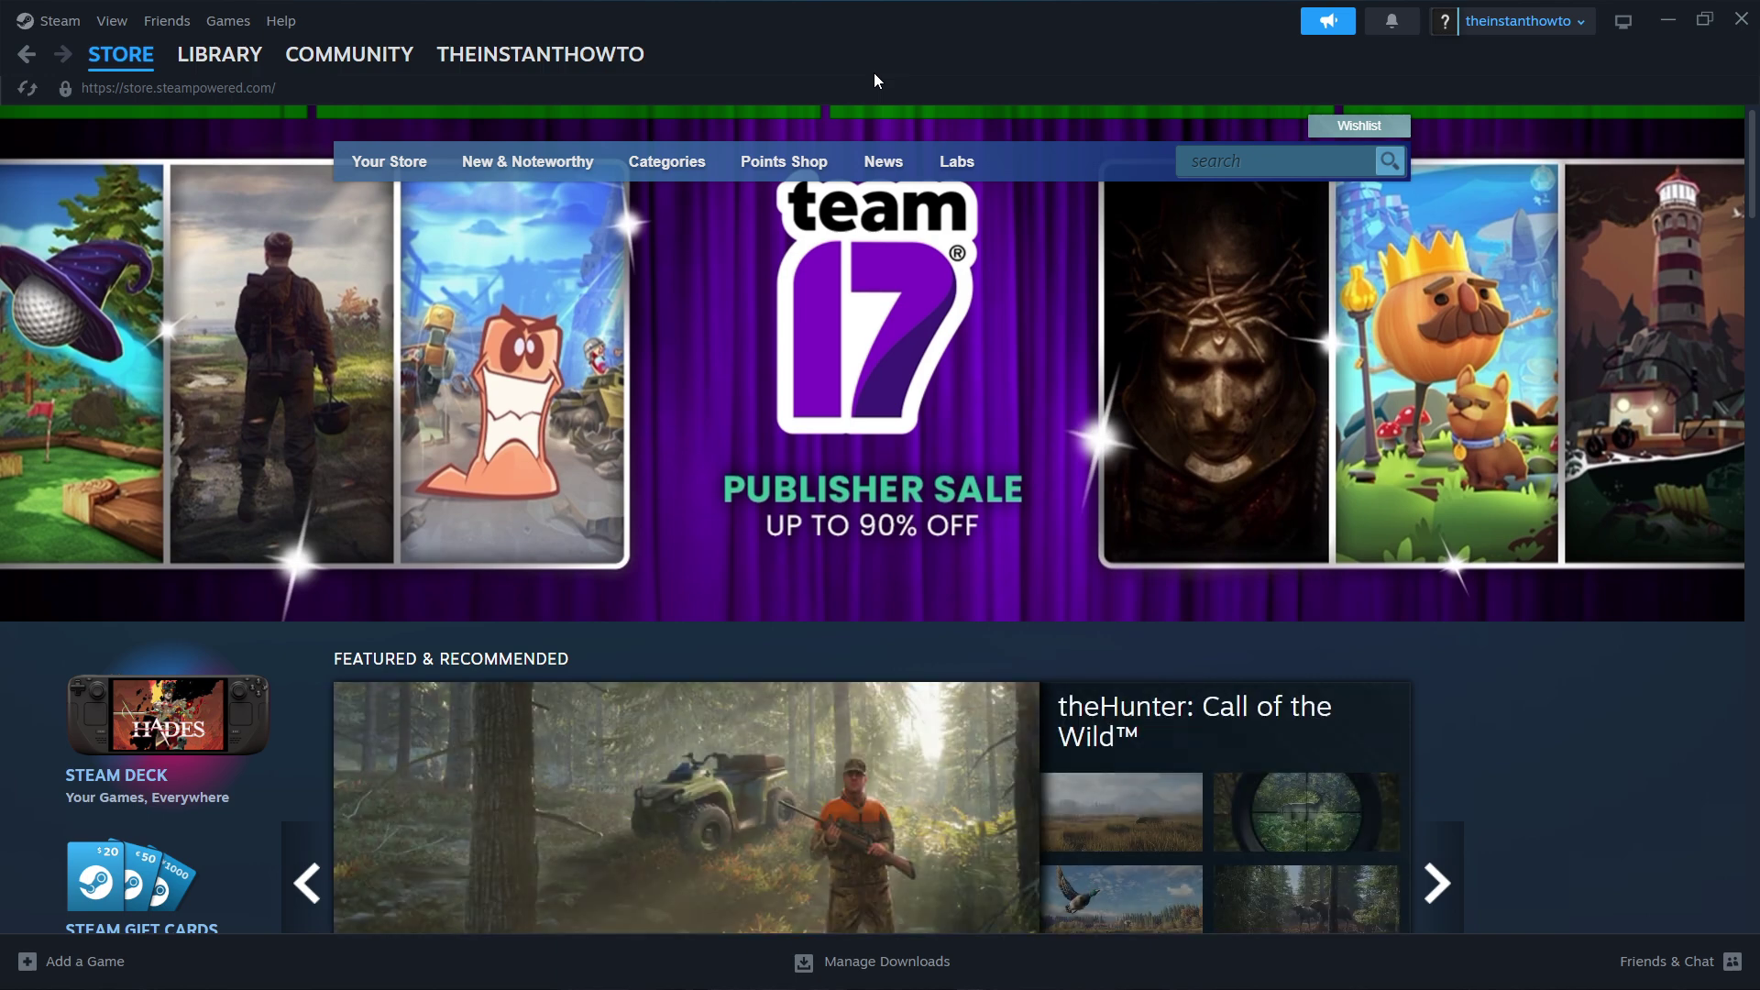
pyautogui.click(143, 60)
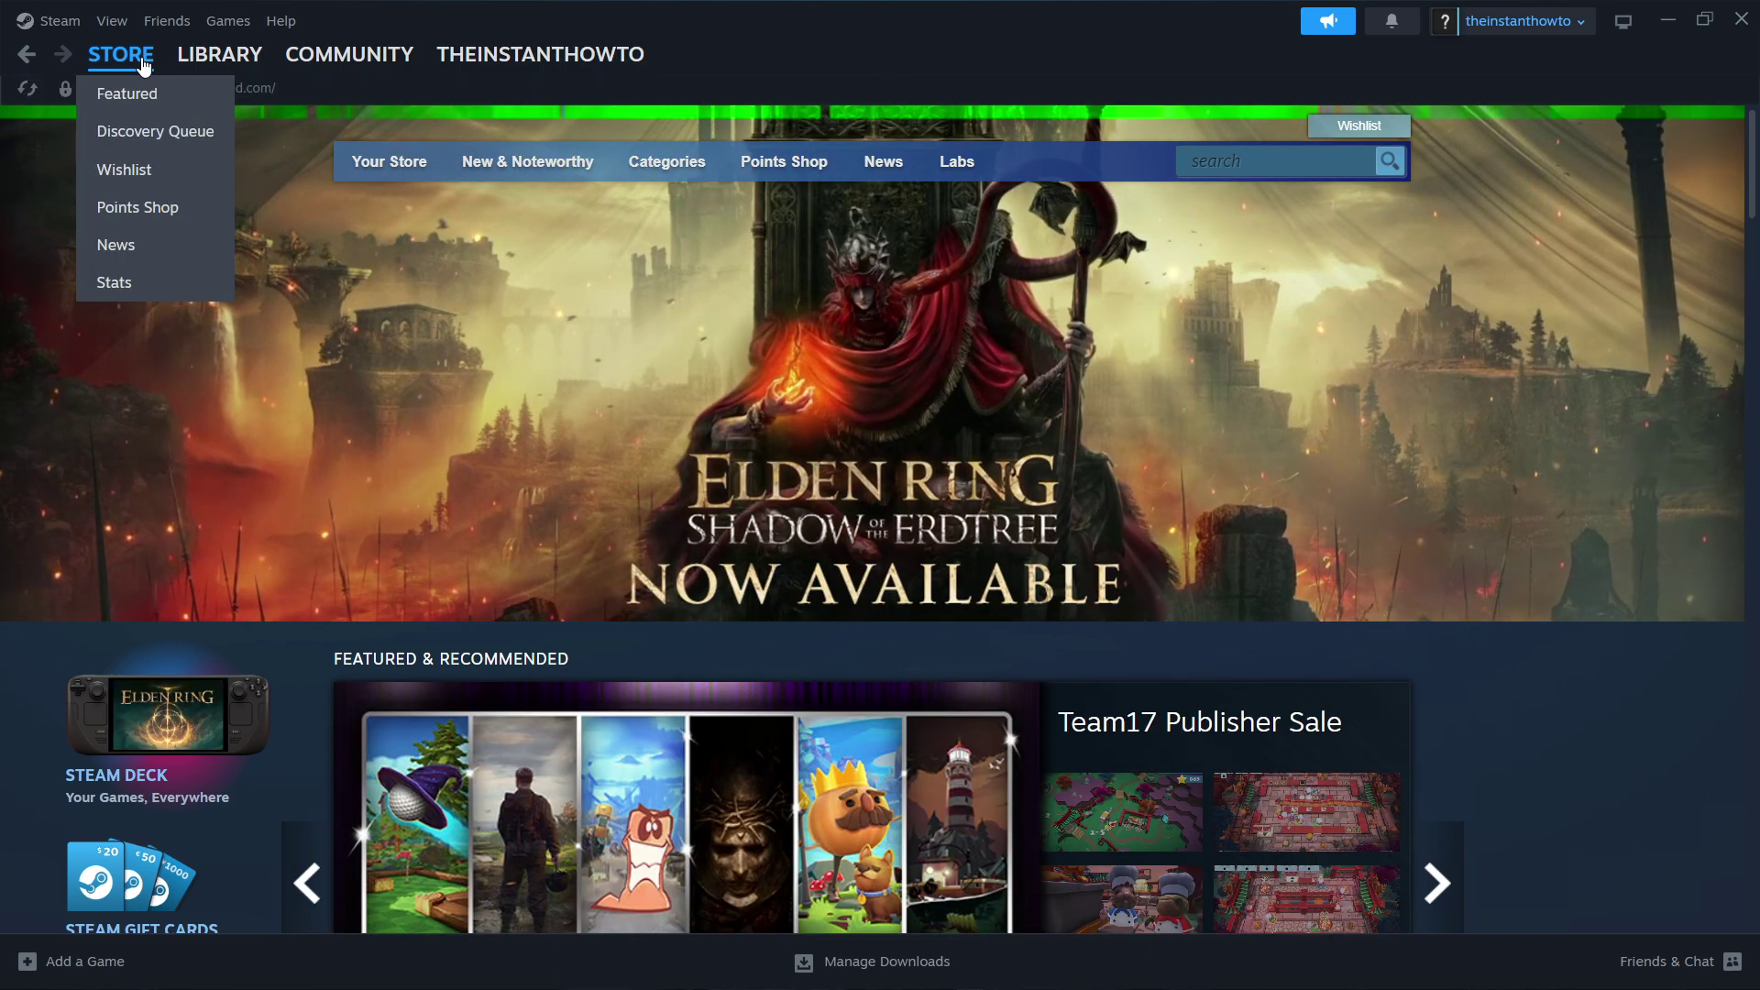
pyautogui.click(1265, 163)
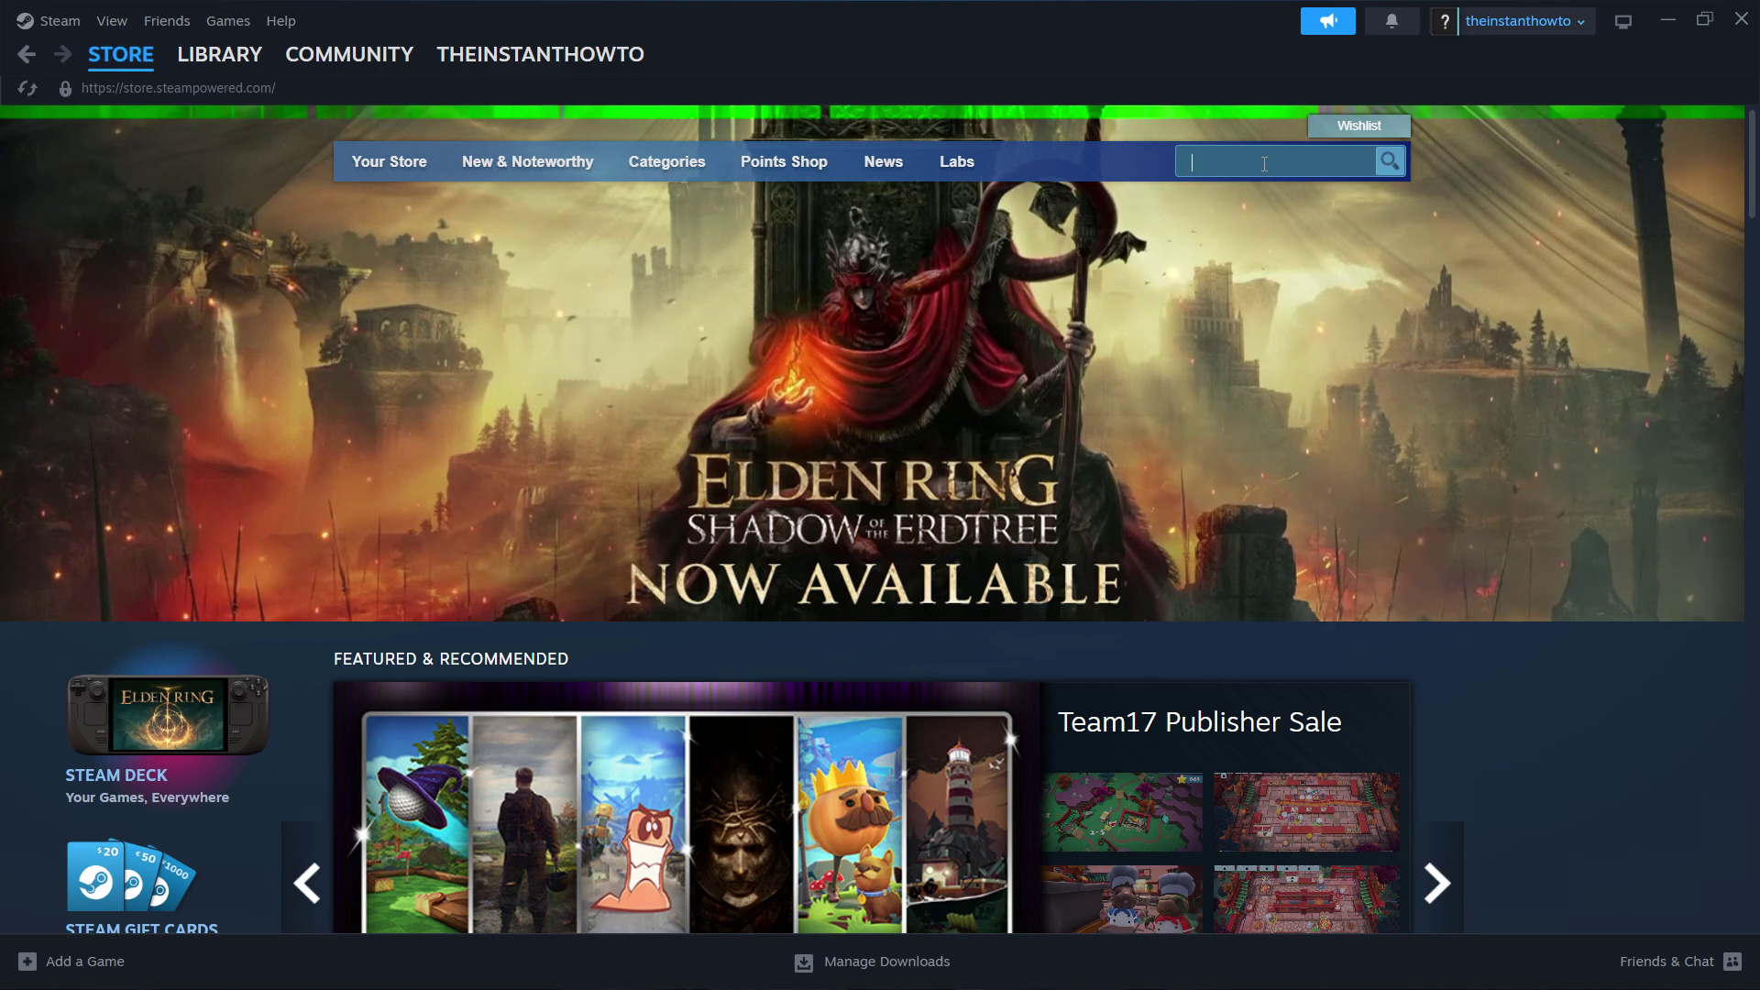
pyautogui.write('sni')
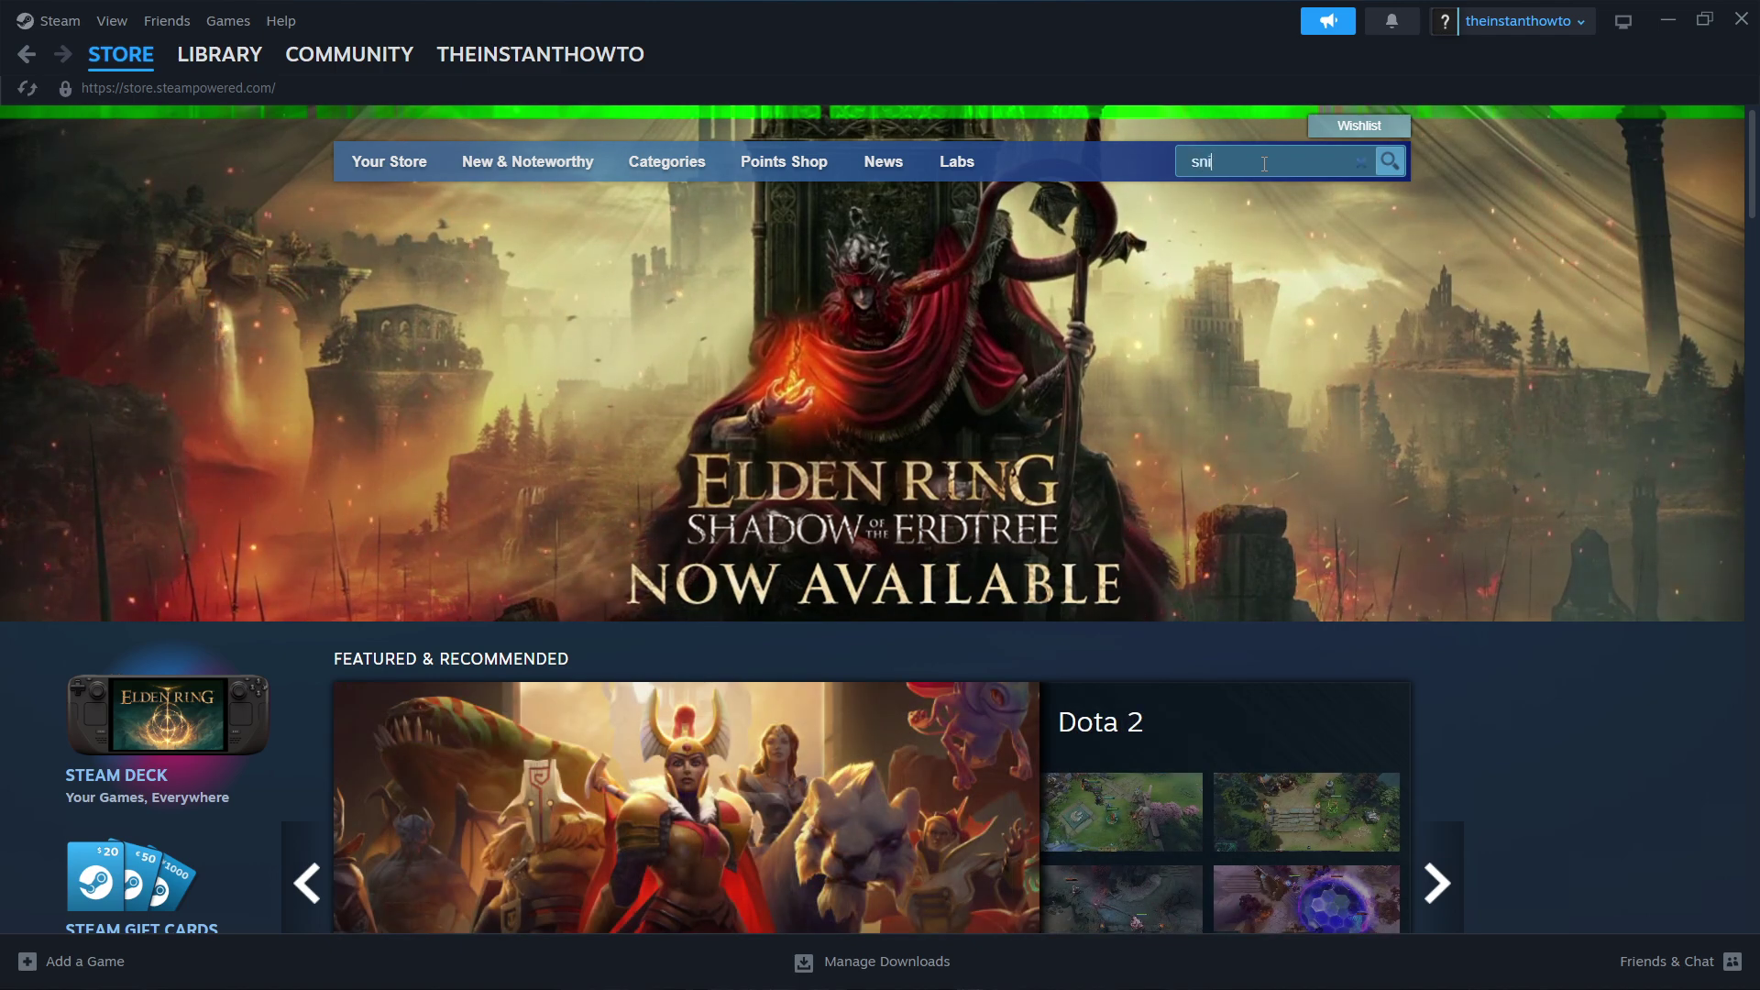
pyautogui.write('per elite 5')
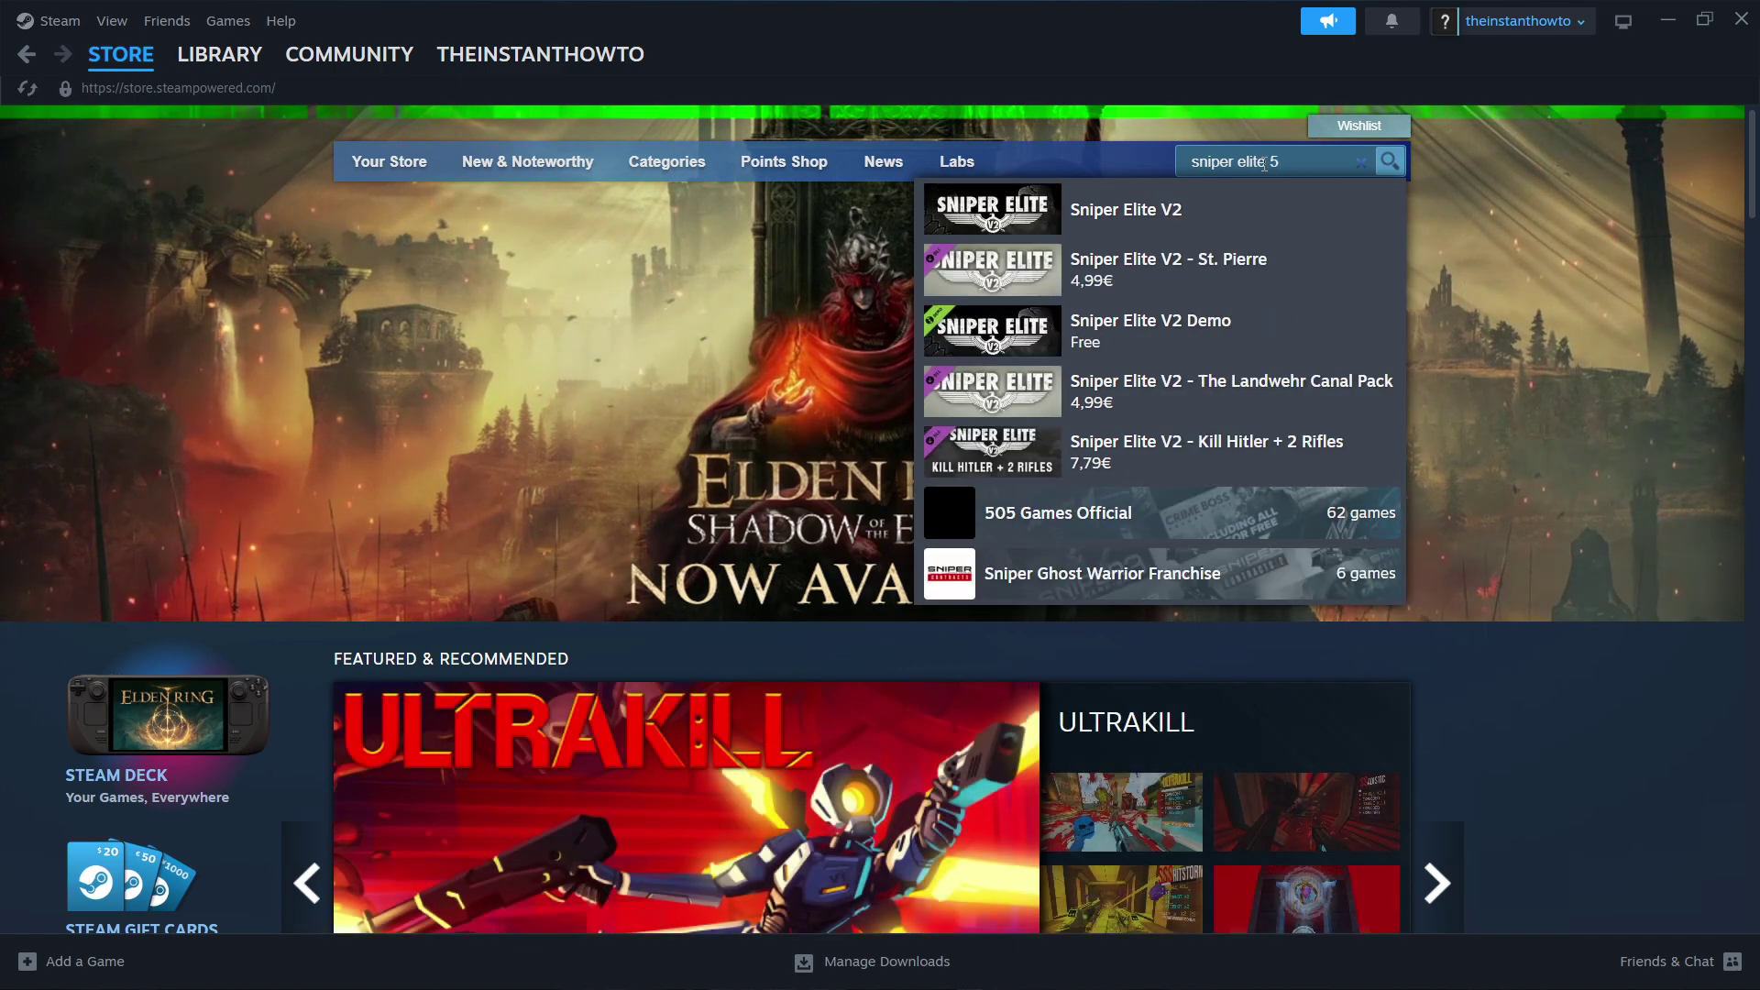
pyautogui.click(1392, 161)
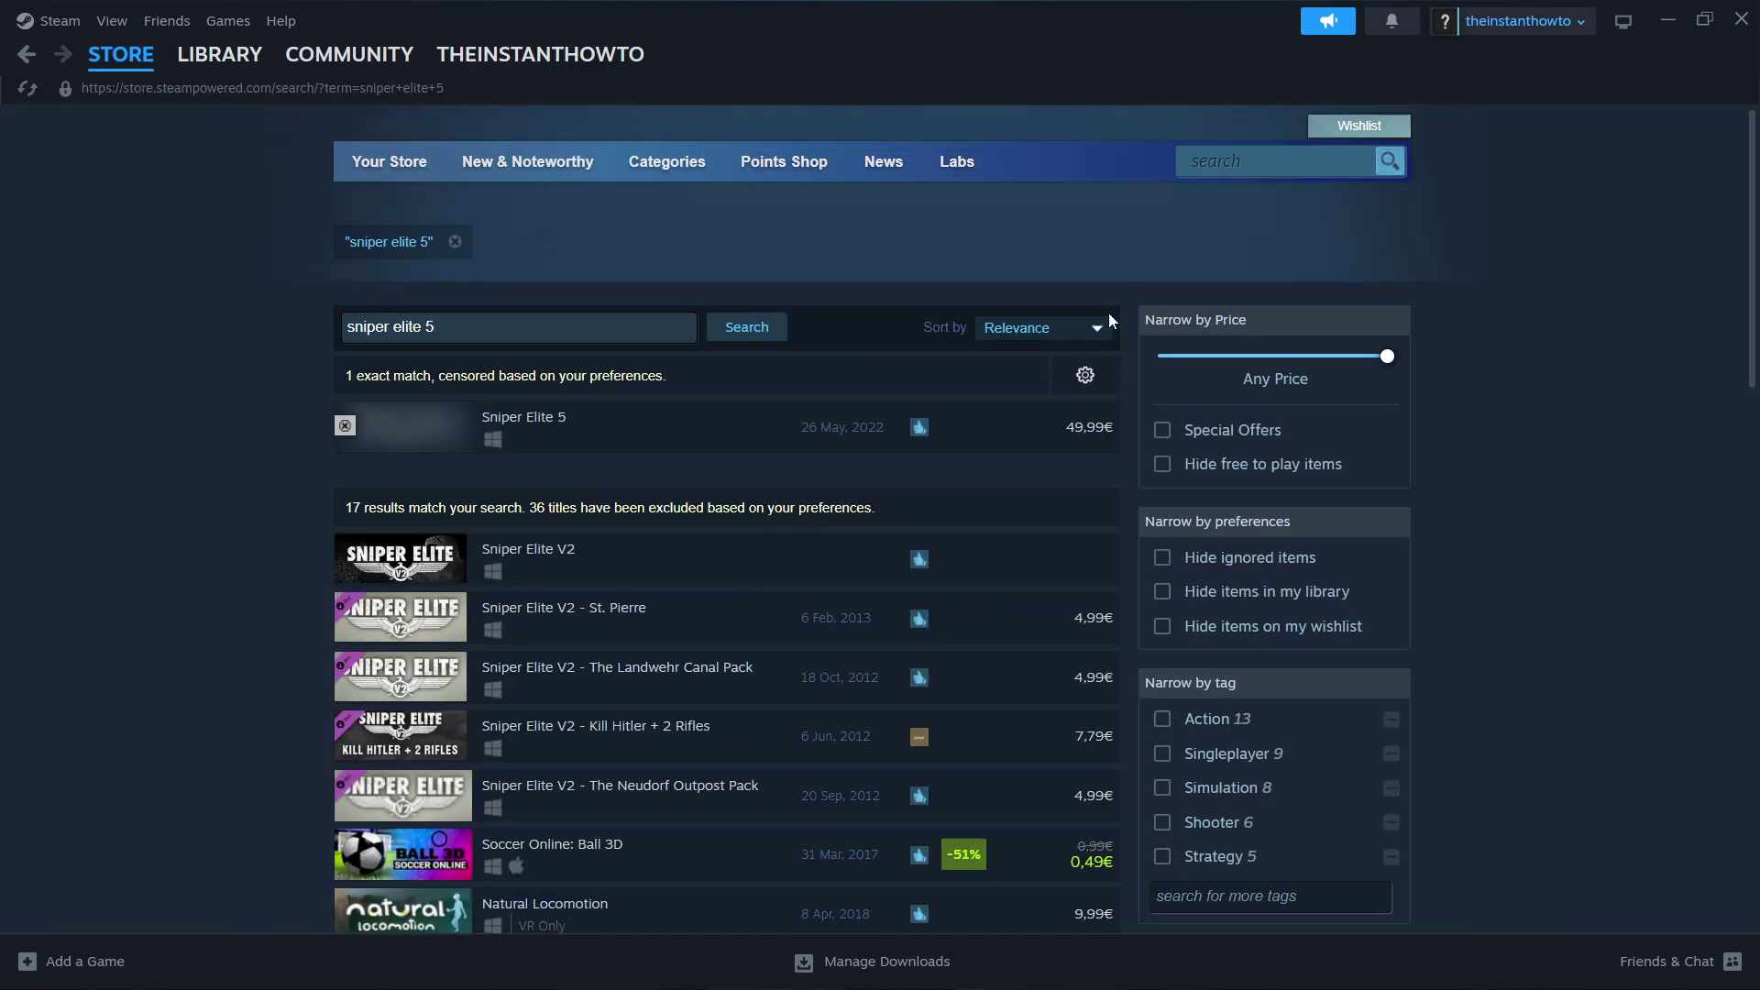
# Show the unfiltered search results and turn off the Hide ignored items filter.
pyautogui.click(1086, 376)
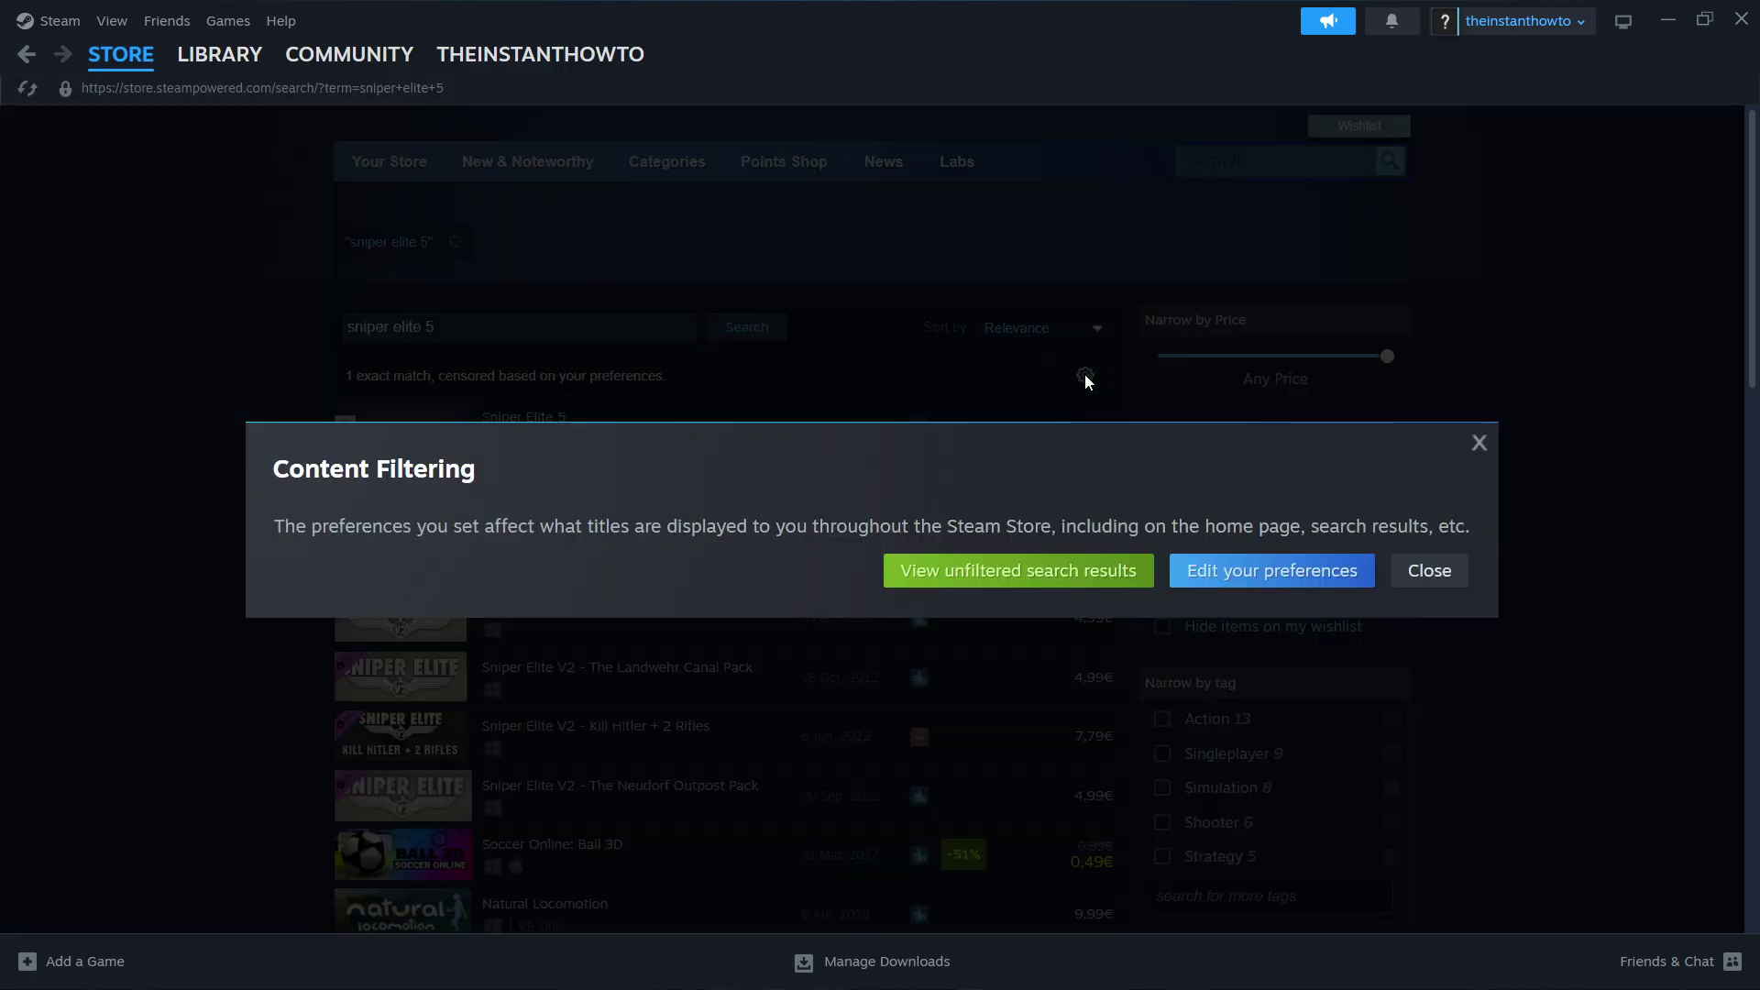
pyautogui.click(959, 578)
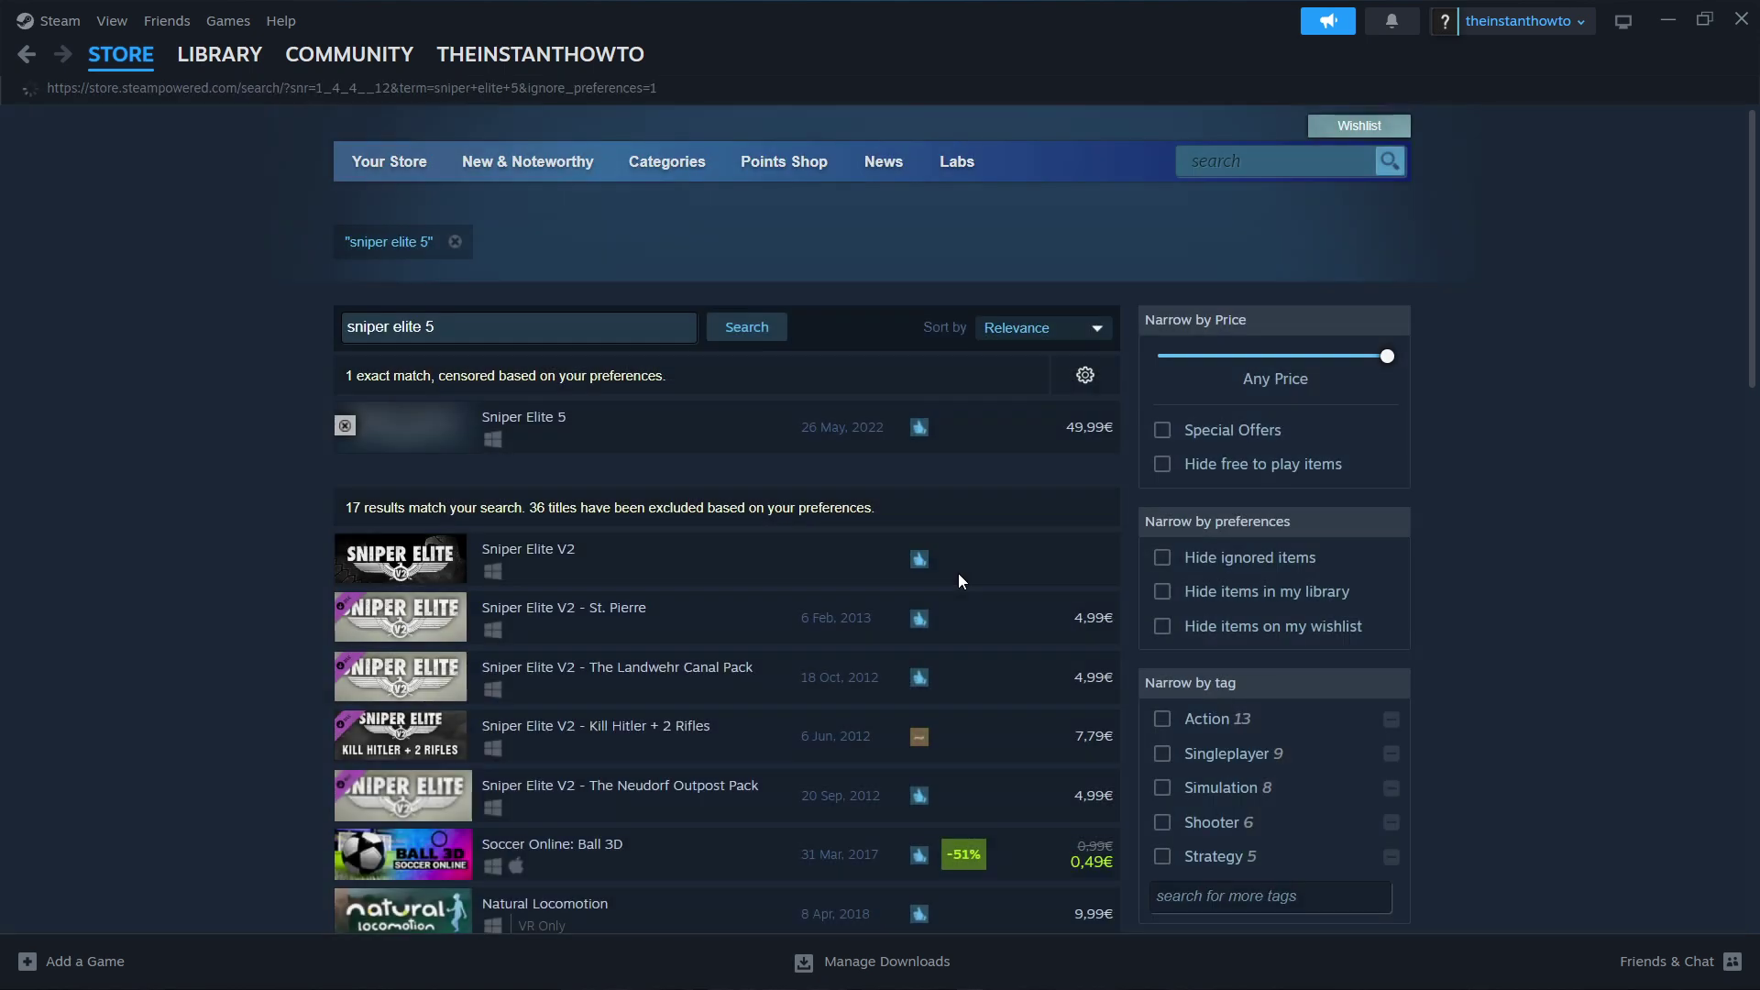
pyautogui.click(1218, 576)
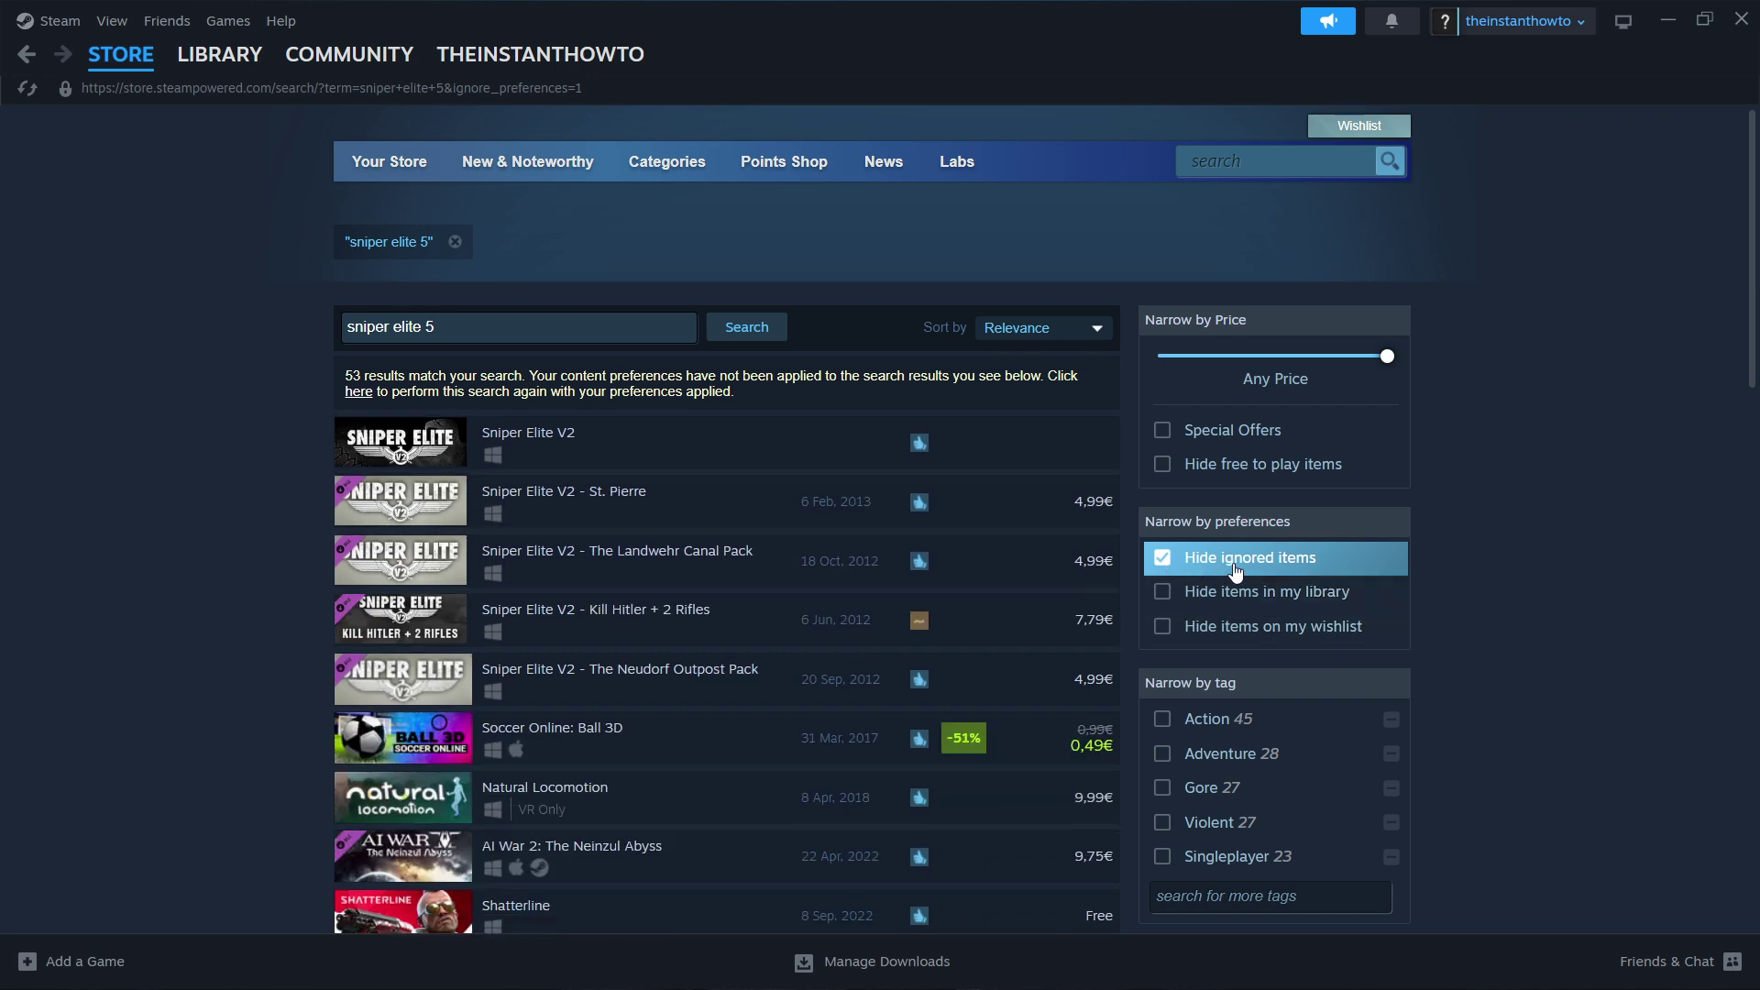
pyautogui.click(1200, 573)
# Open the Sniper Elite 5 search result and accept the mature content notice to view its store page.
pyautogui.moveTo(787, 451)
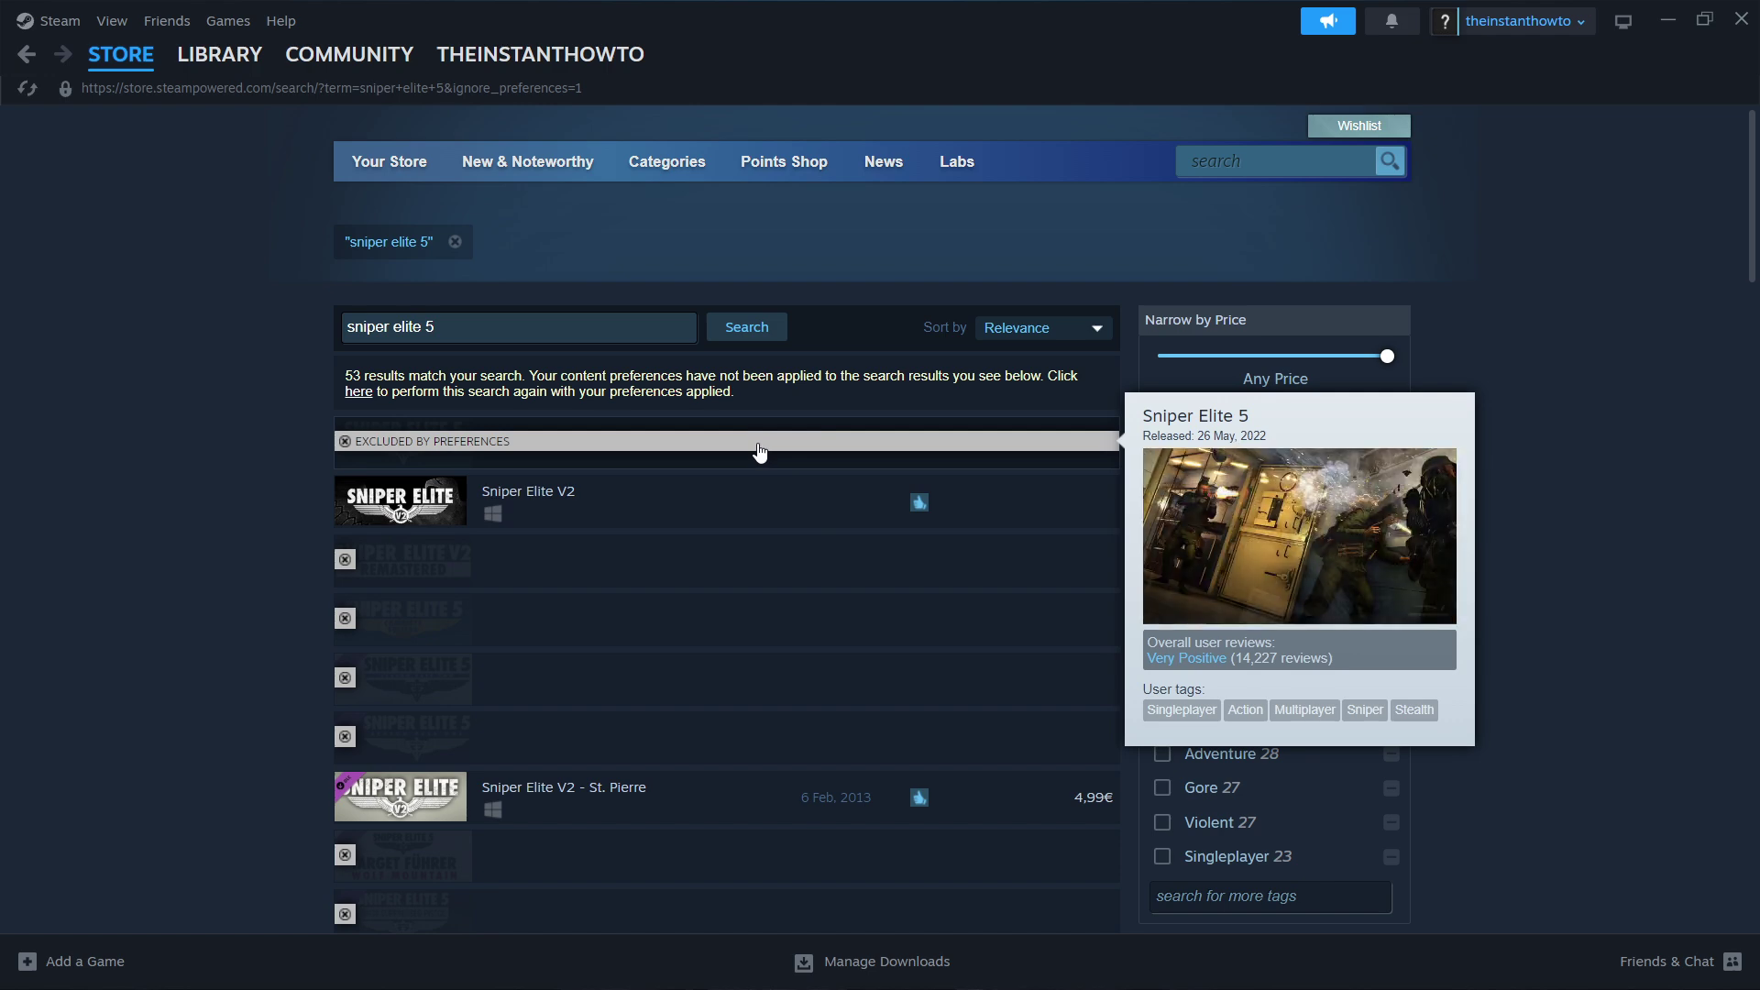
pyautogui.click(725, 454)
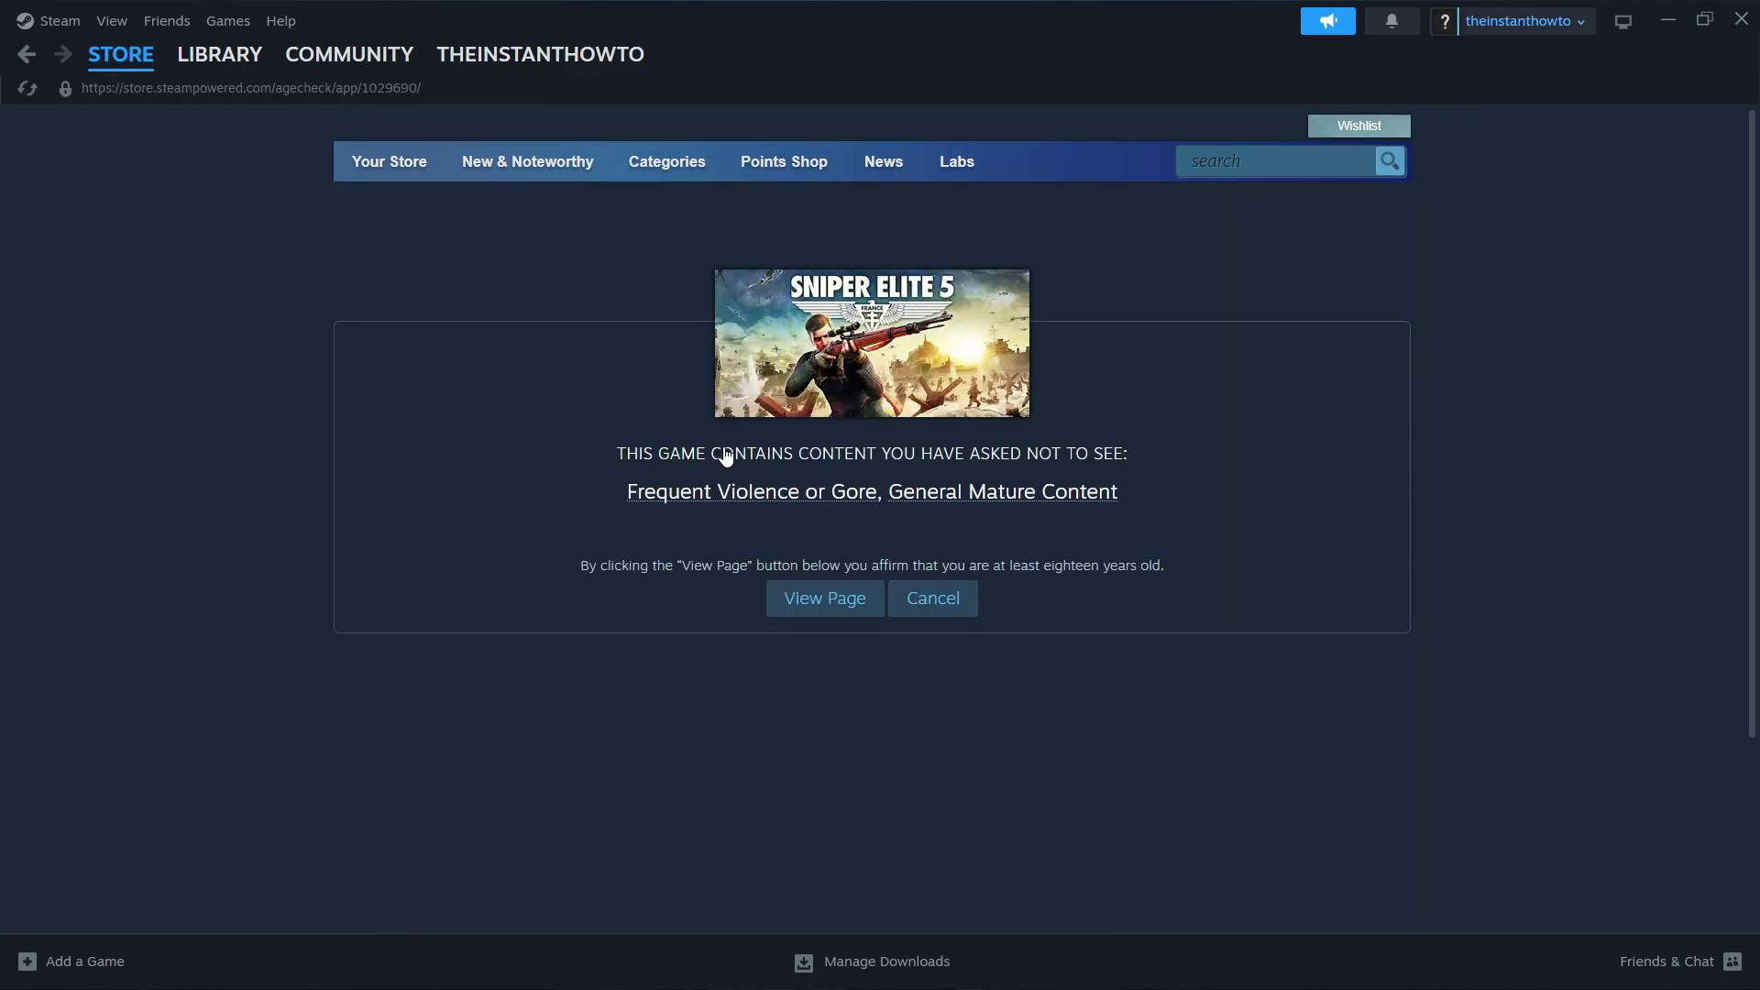
pyautogui.click(800, 603)
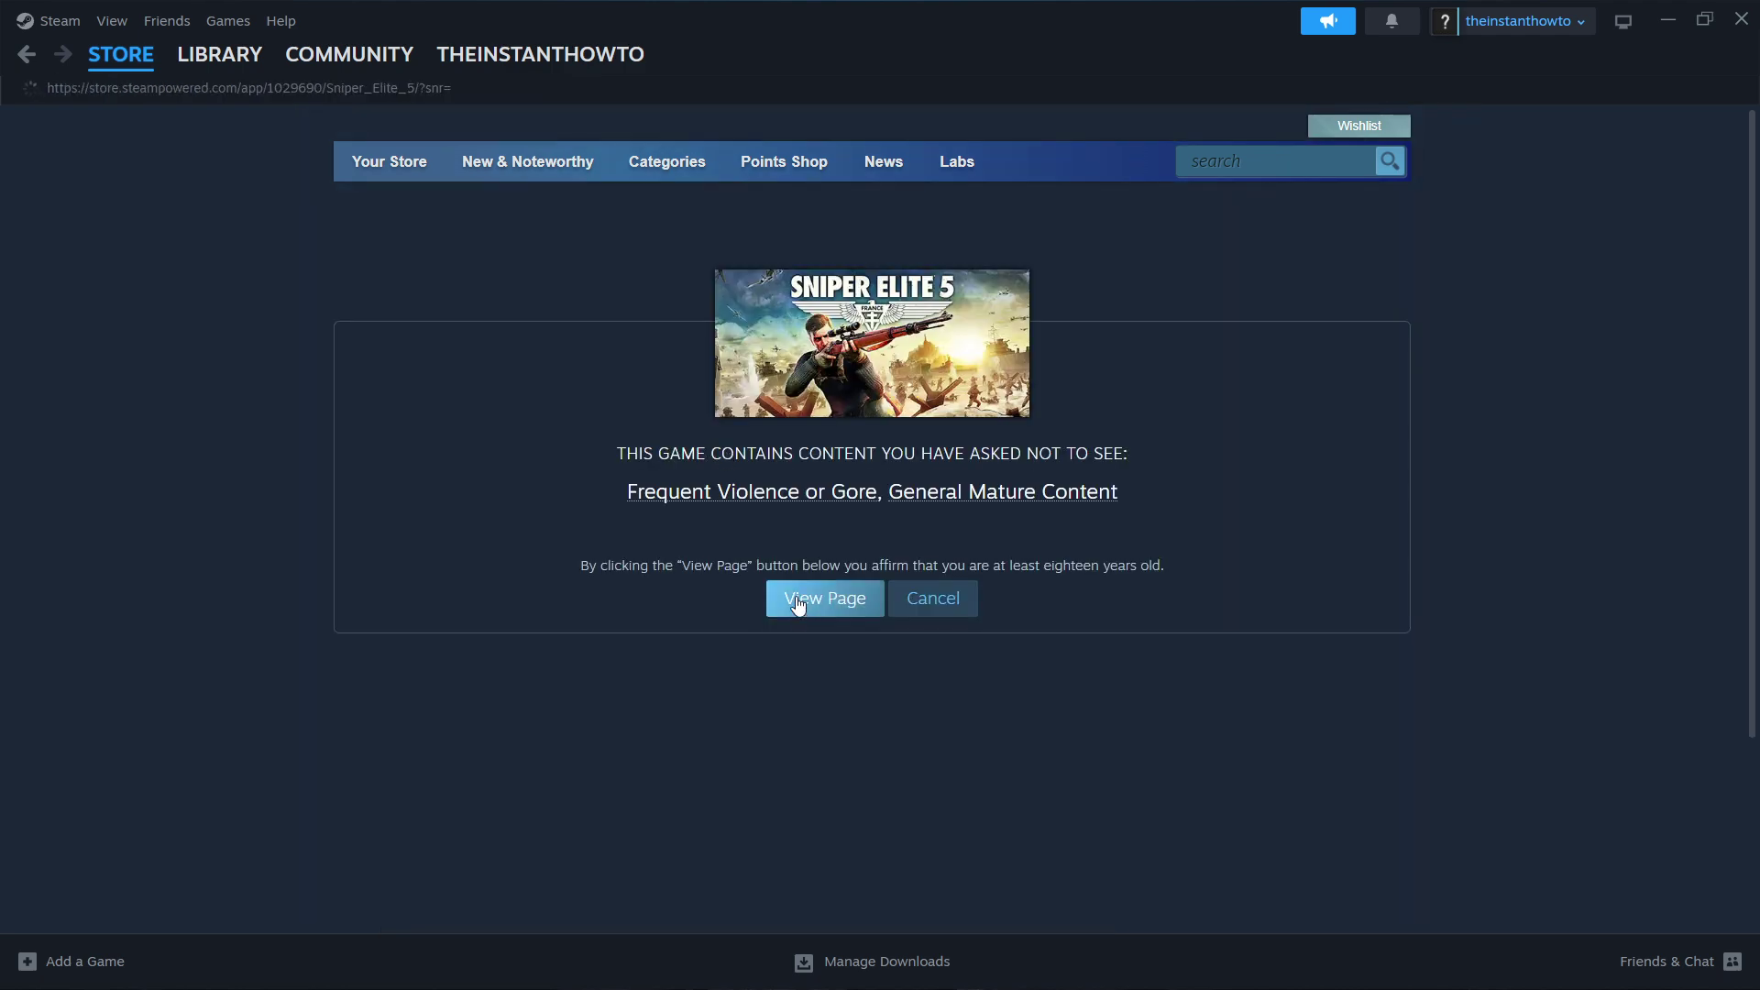
# Add the standard edition of Sniper Elite 5 to the shopping cart.
pyautogui.scroll(-6, 404, 617)
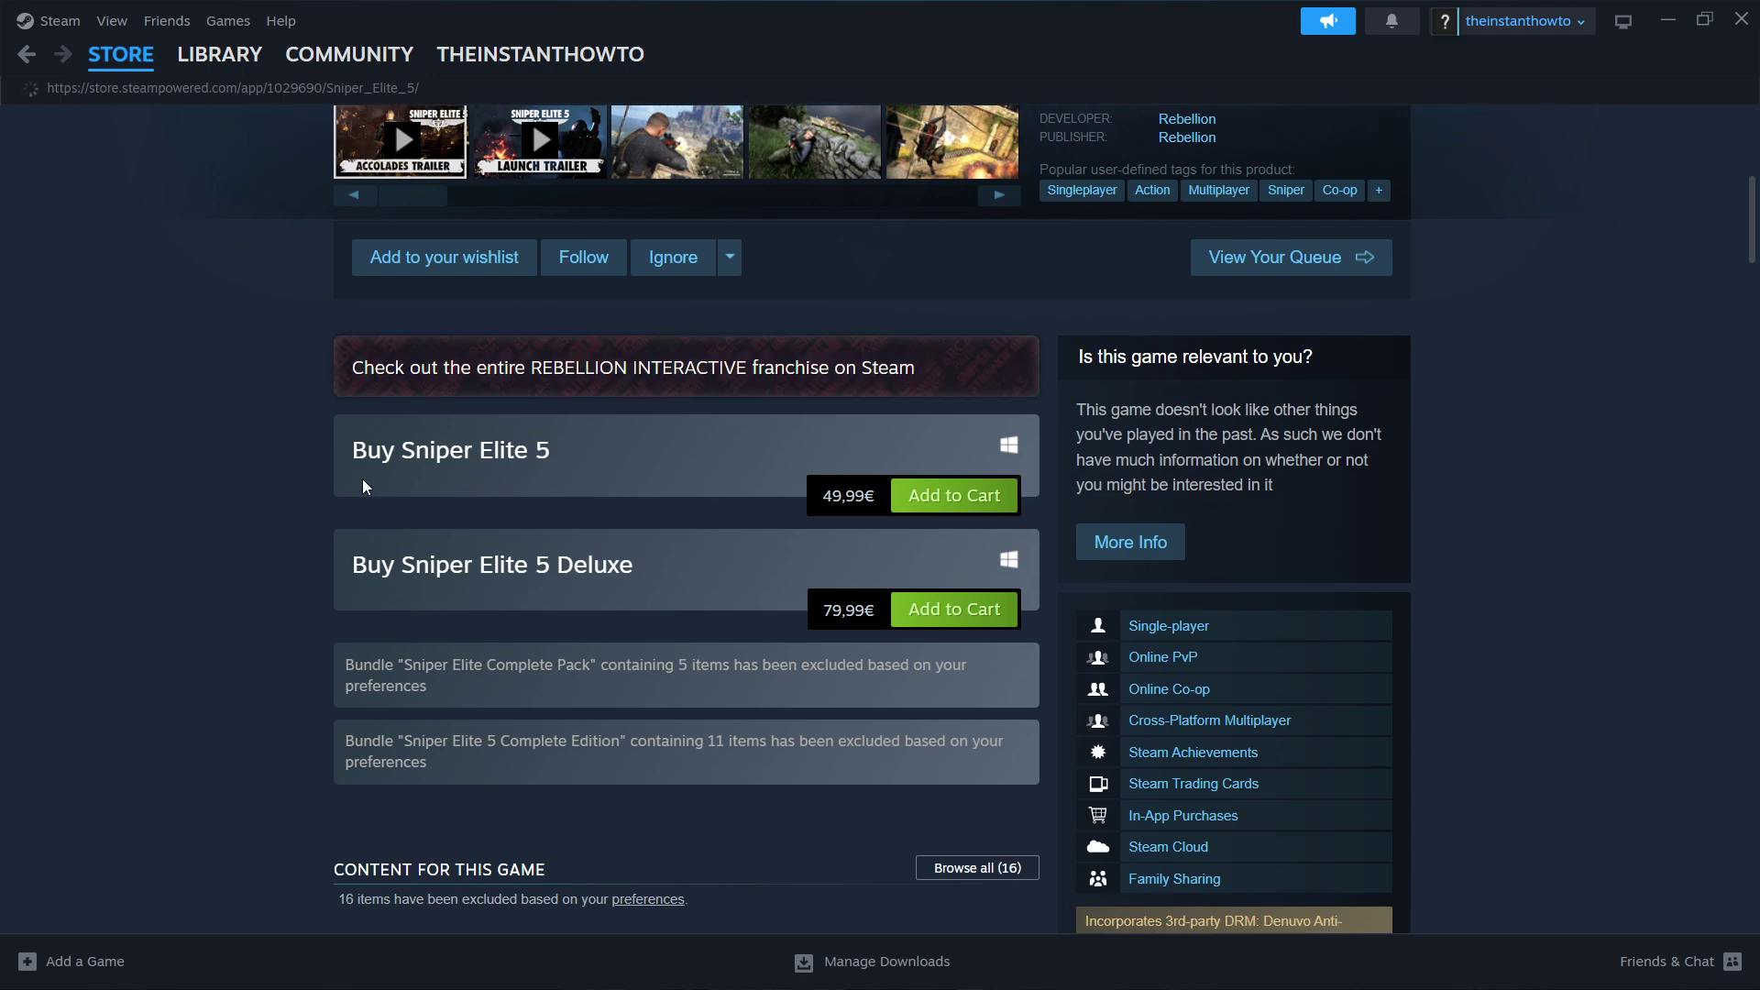
pyautogui.moveTo(349, 454); pyautogui.dragTo(597, 446)
pyautogui.click(652, 463)
pyautogui.click(960, 498)
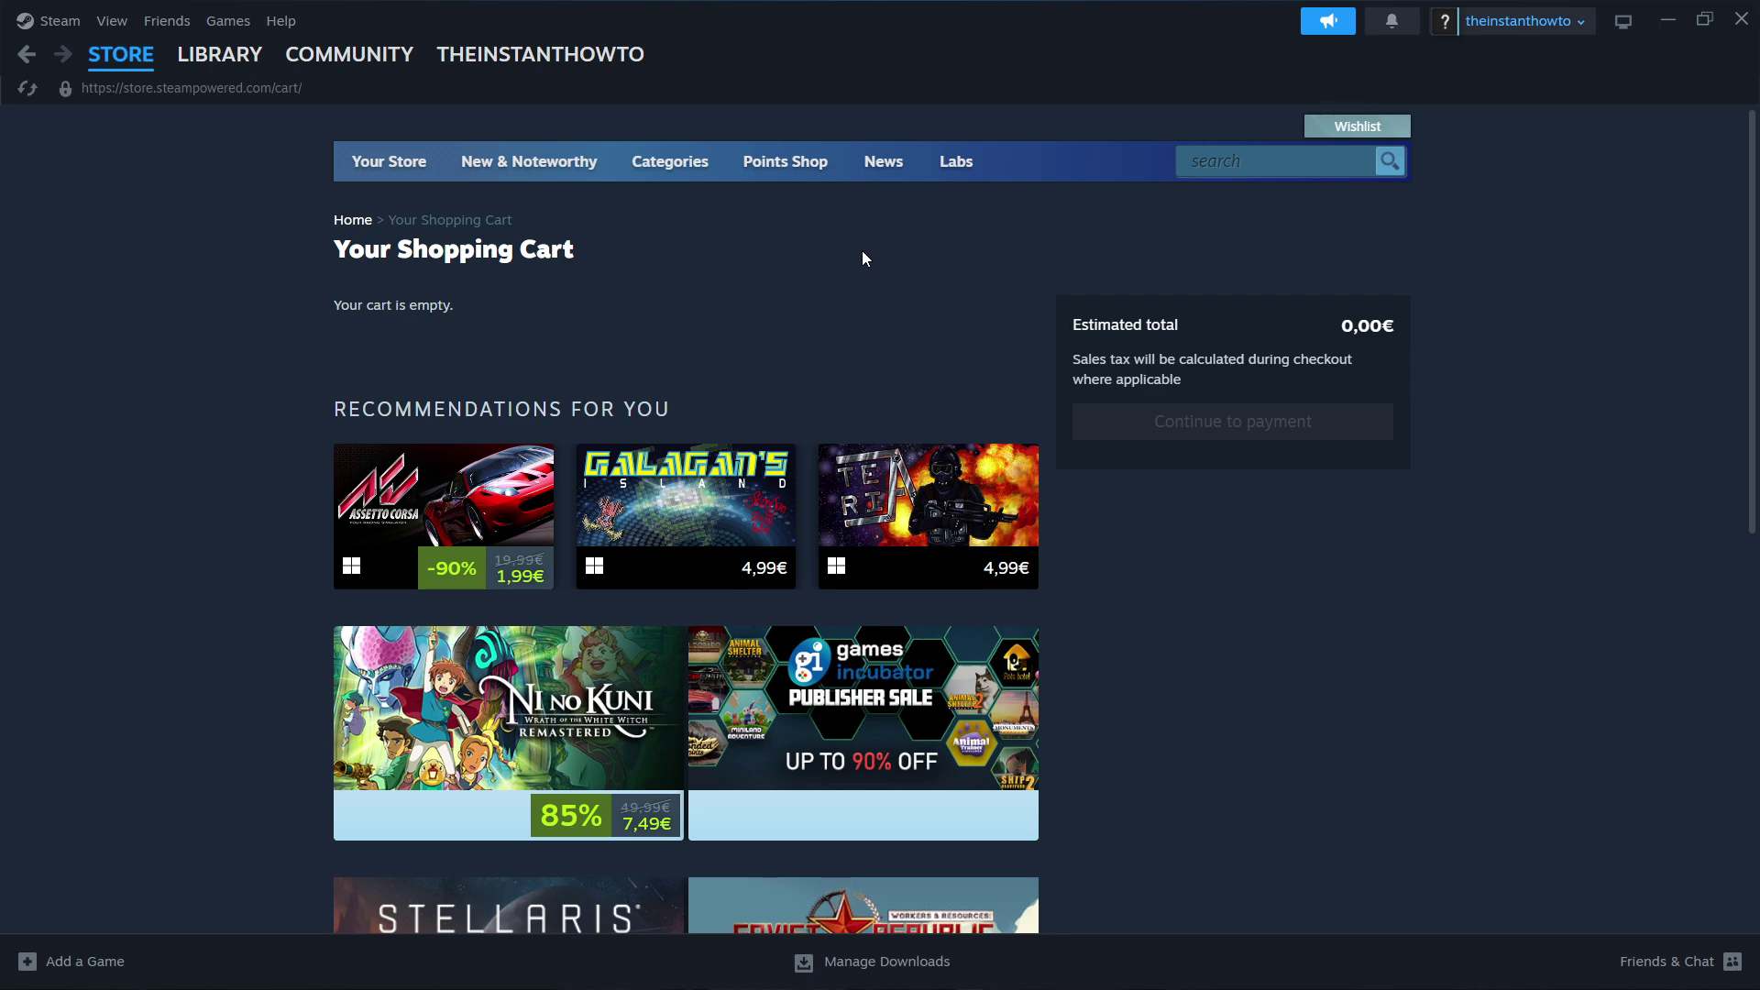
pyautogui.click(23, 58)
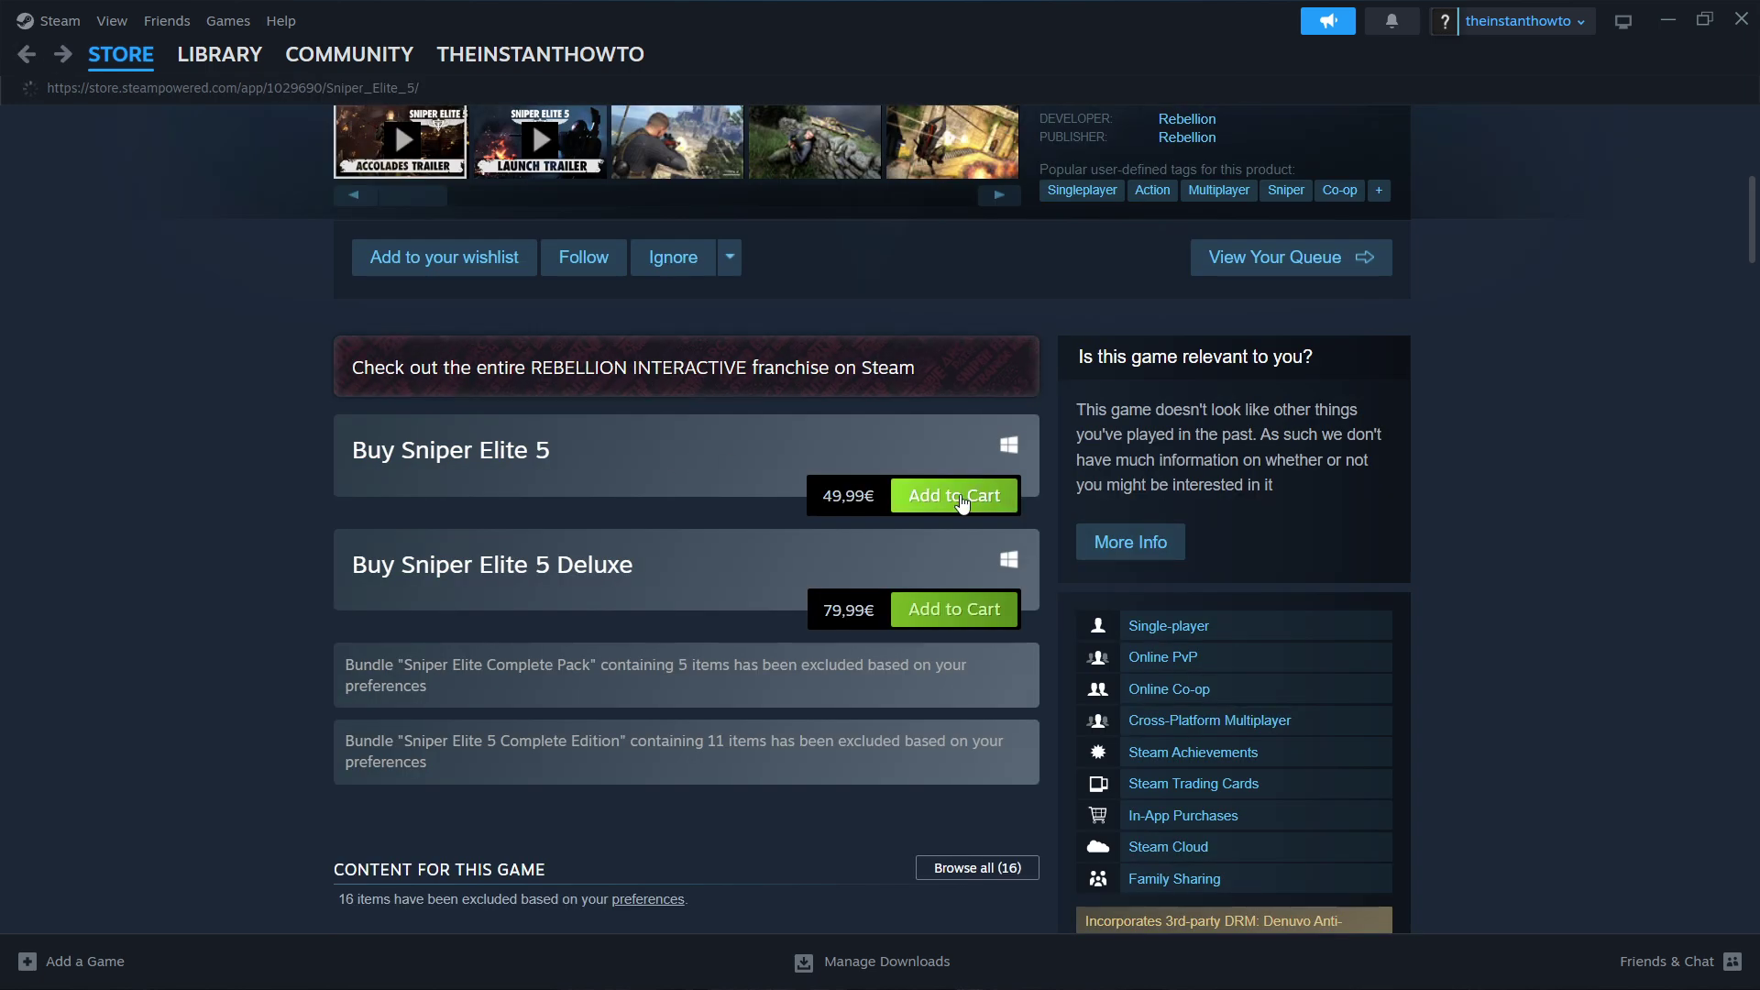
pyautogui.click(962, 504)
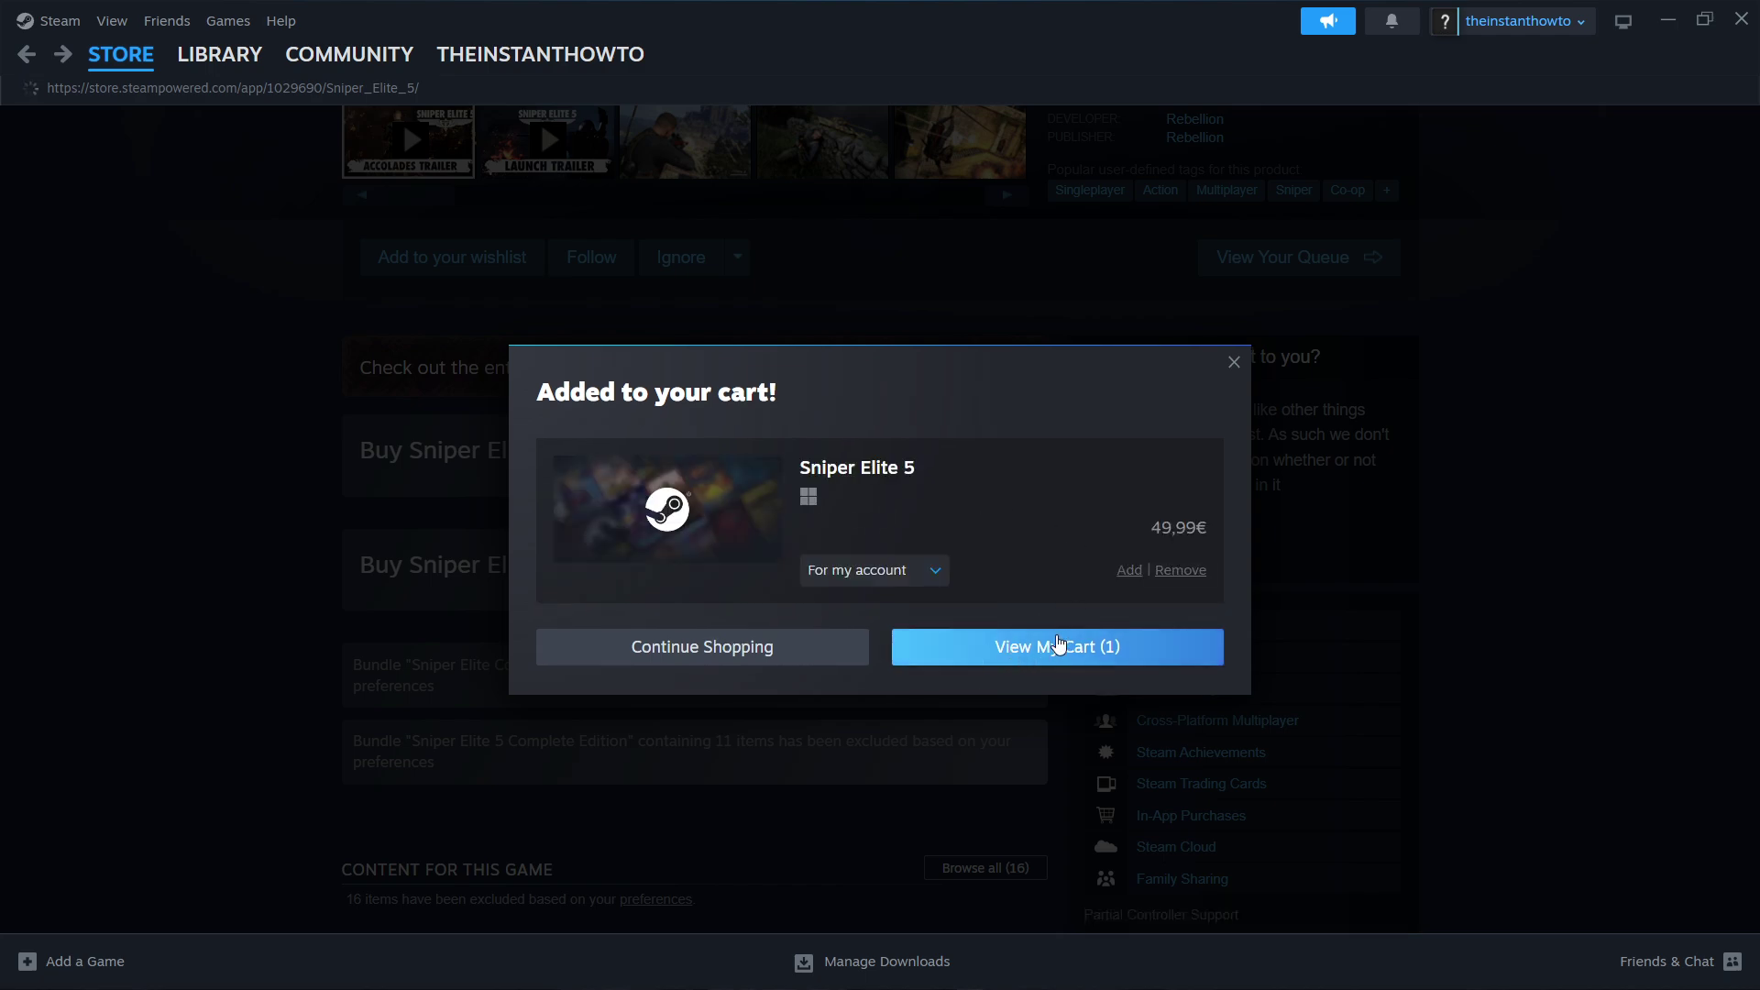
# View the shopping cart and choose "For my account" as the recipient of Sniper Elite 5.
pyautogui.click(1045, 652)
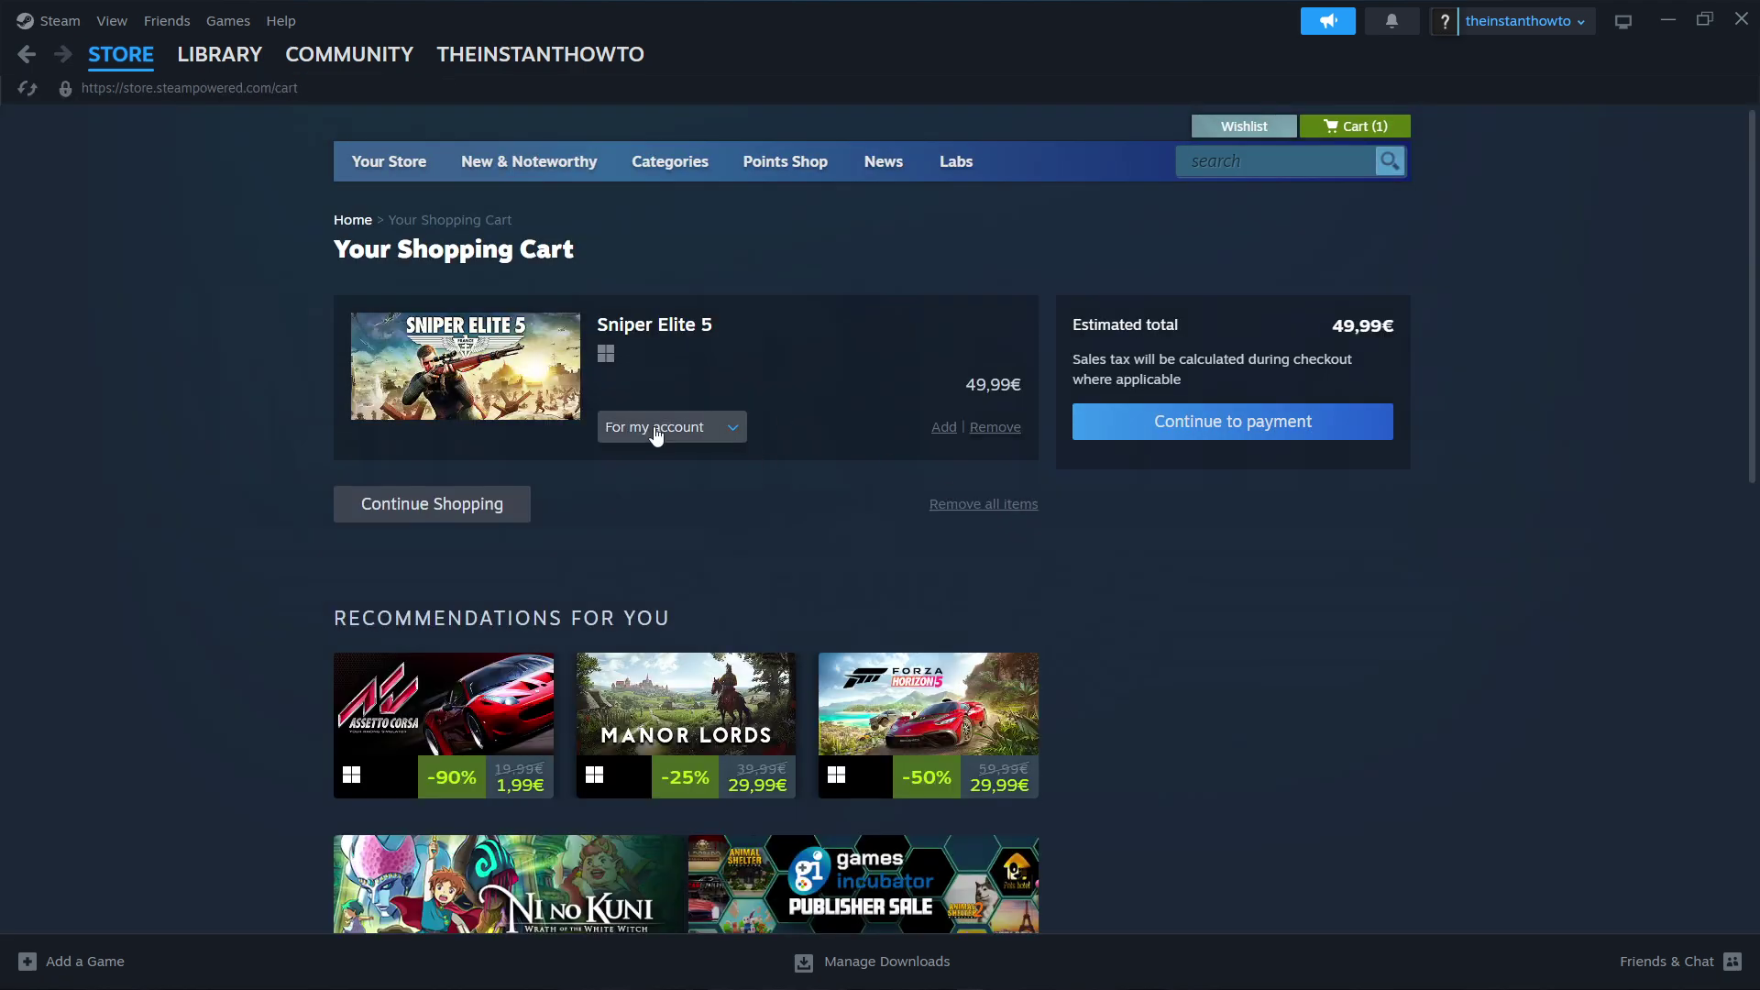
pyautogui.click(657, 435)
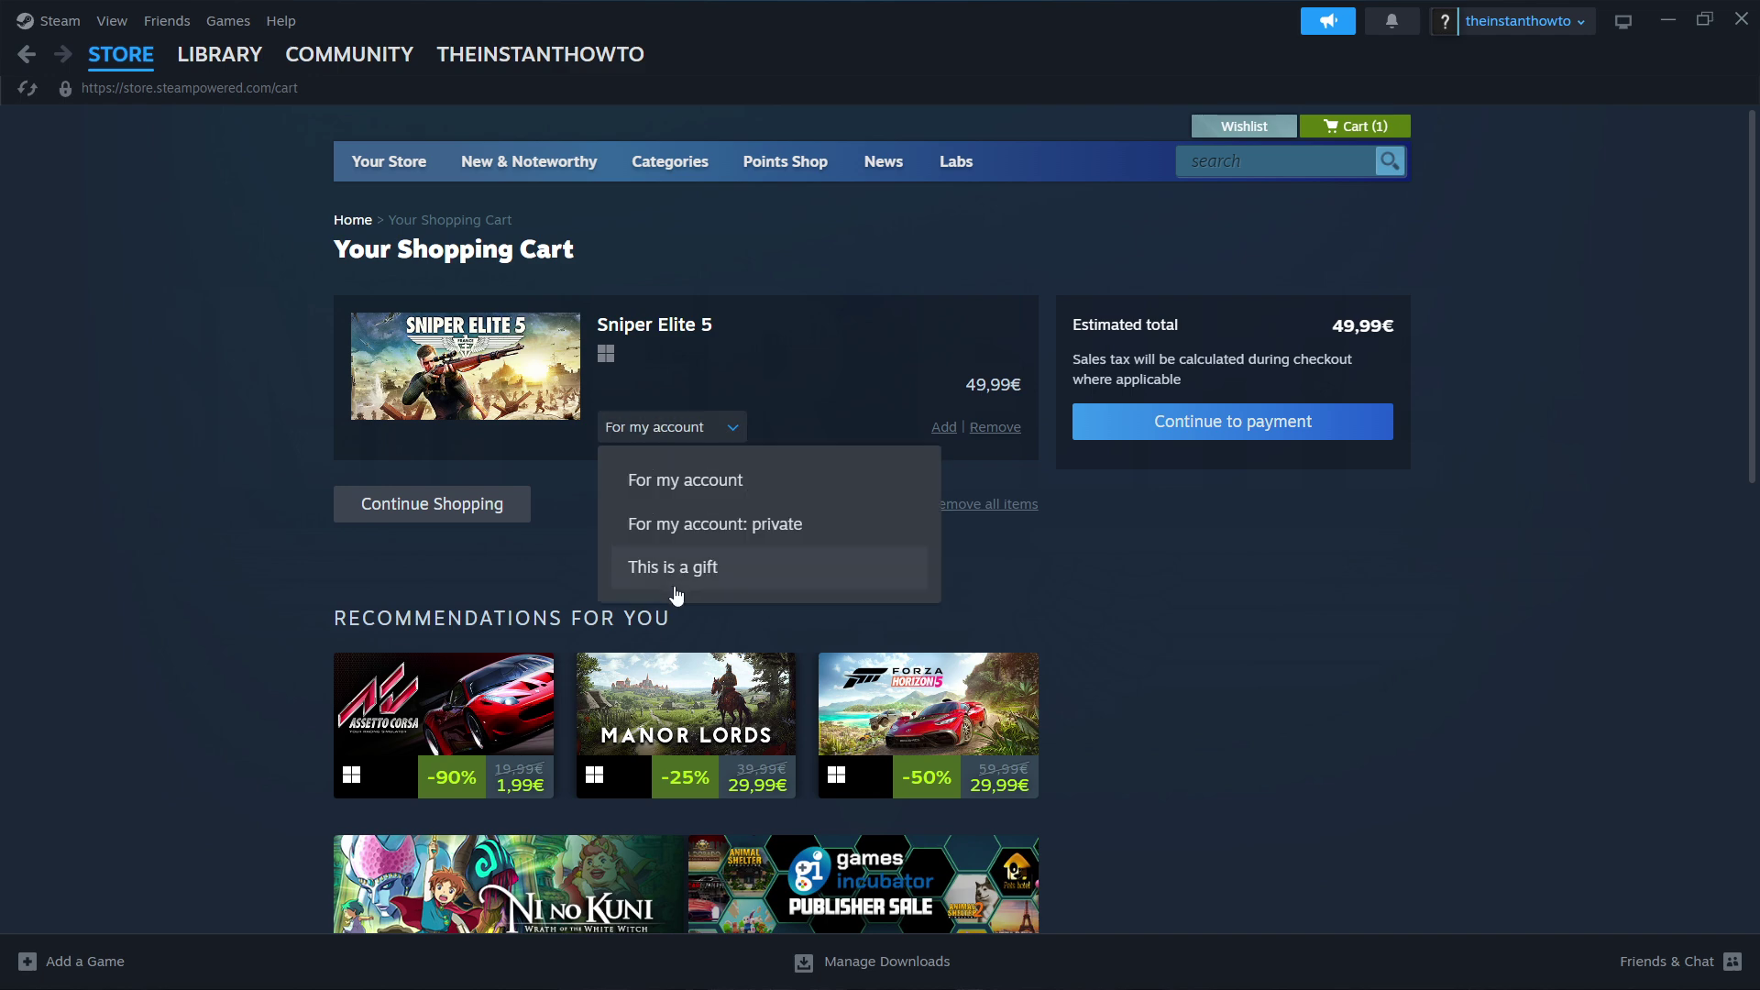
pyautogui.click(692, 480)
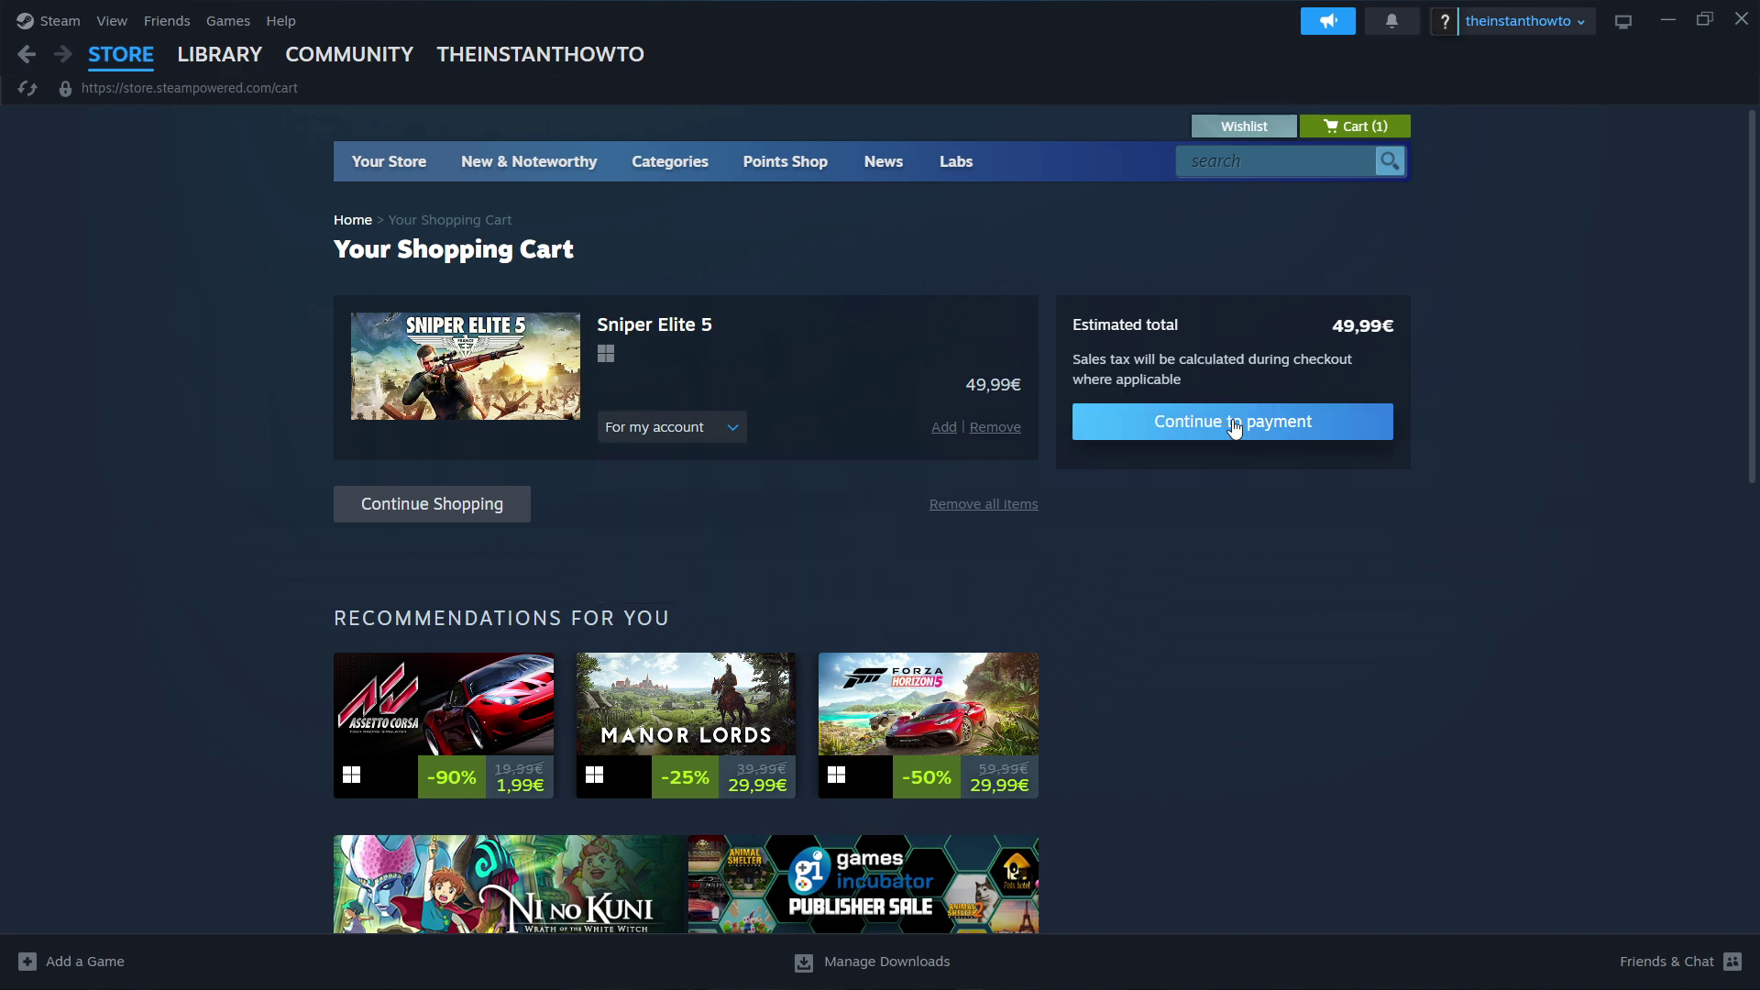
# Continue to payment and select PayPal as the payment method.
pyautogui.click(1272, 425)
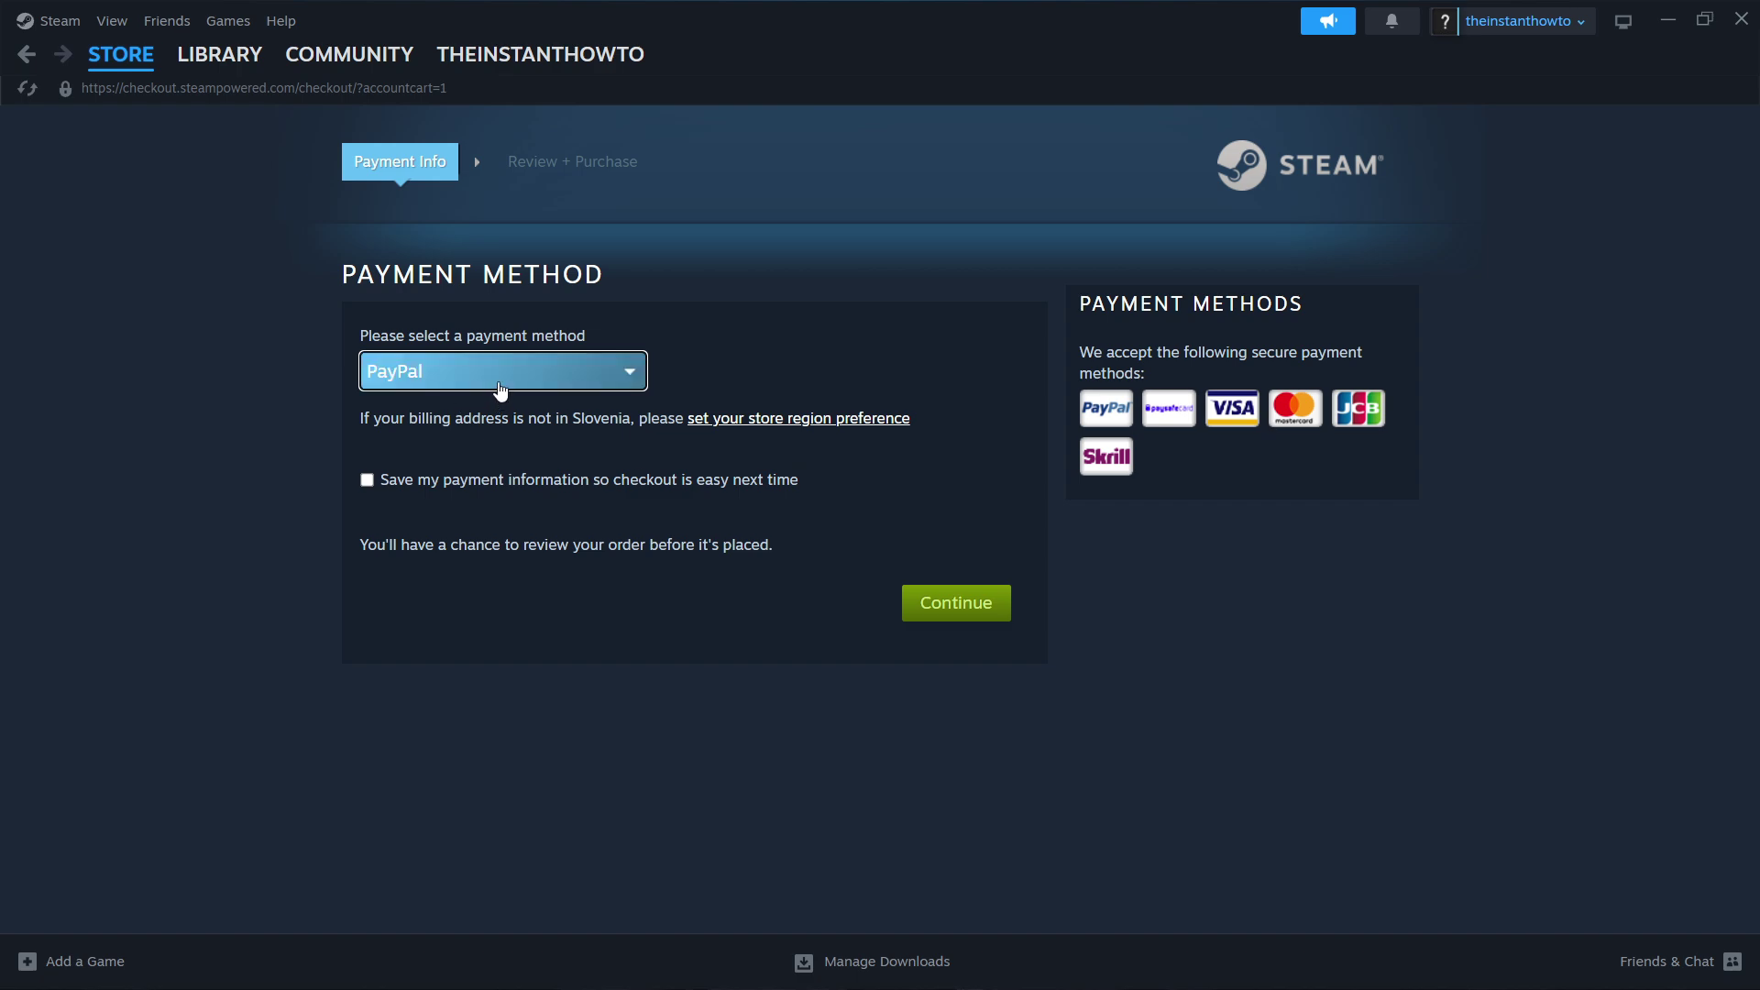
pyautogui.click(501, 389)
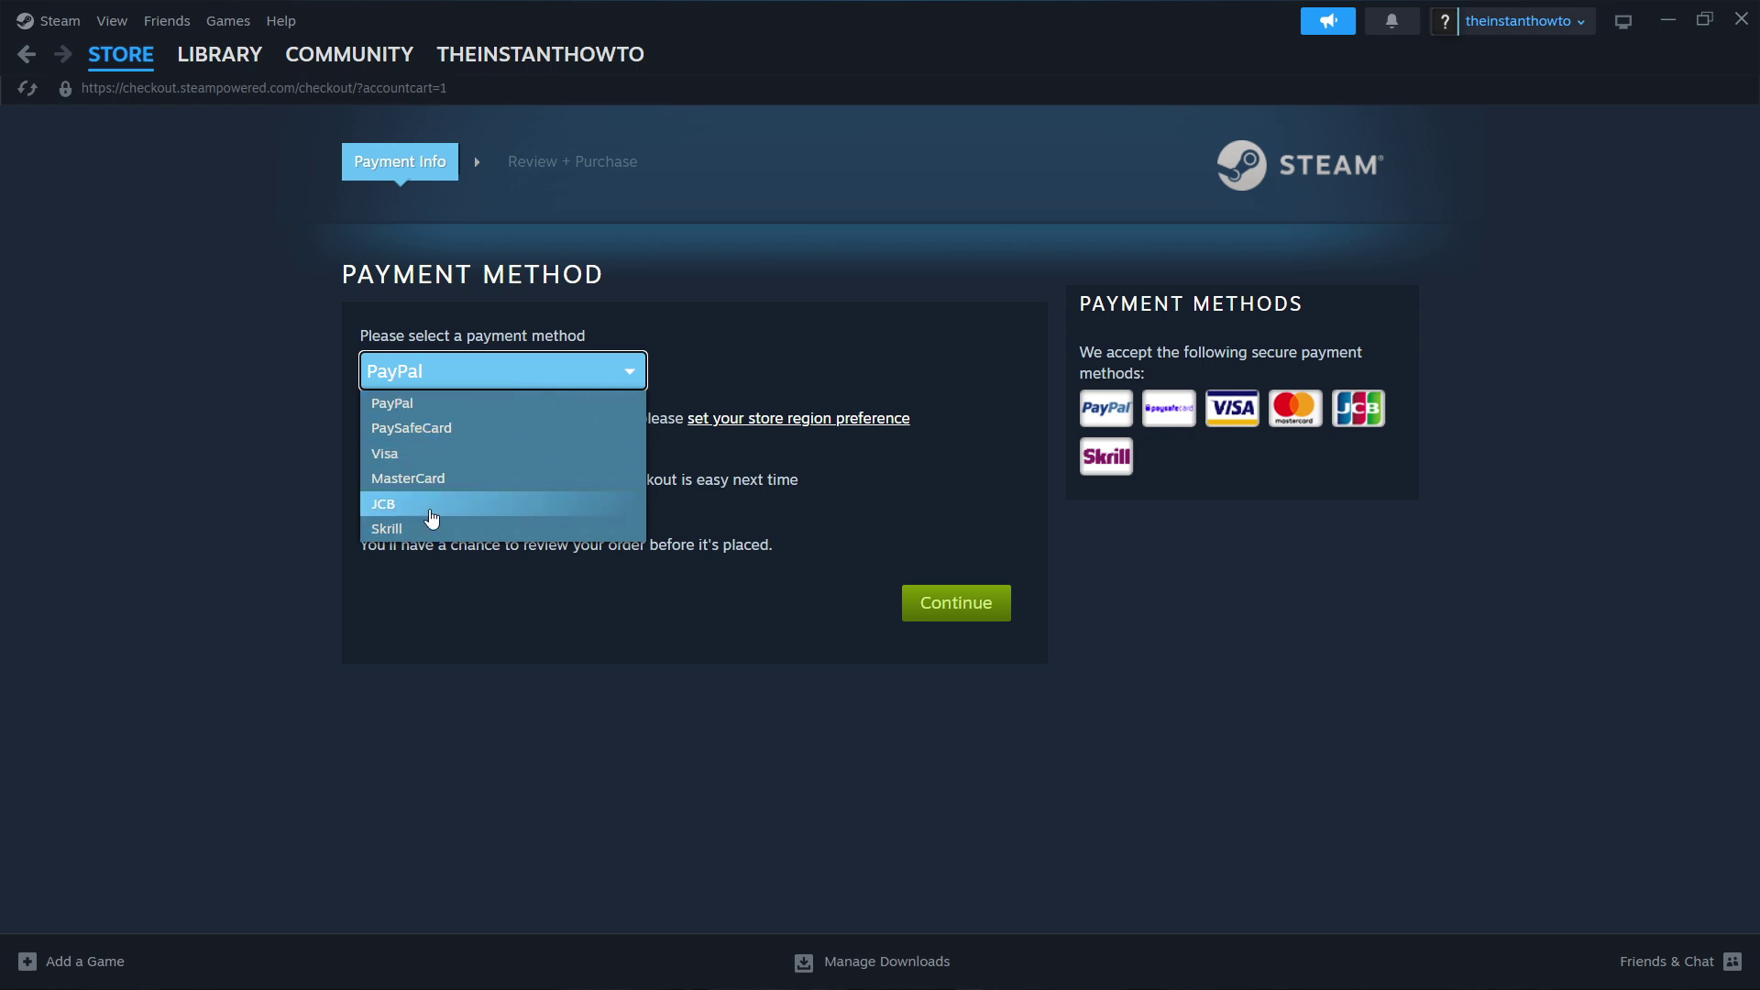
pyautogui.click(448, 401)
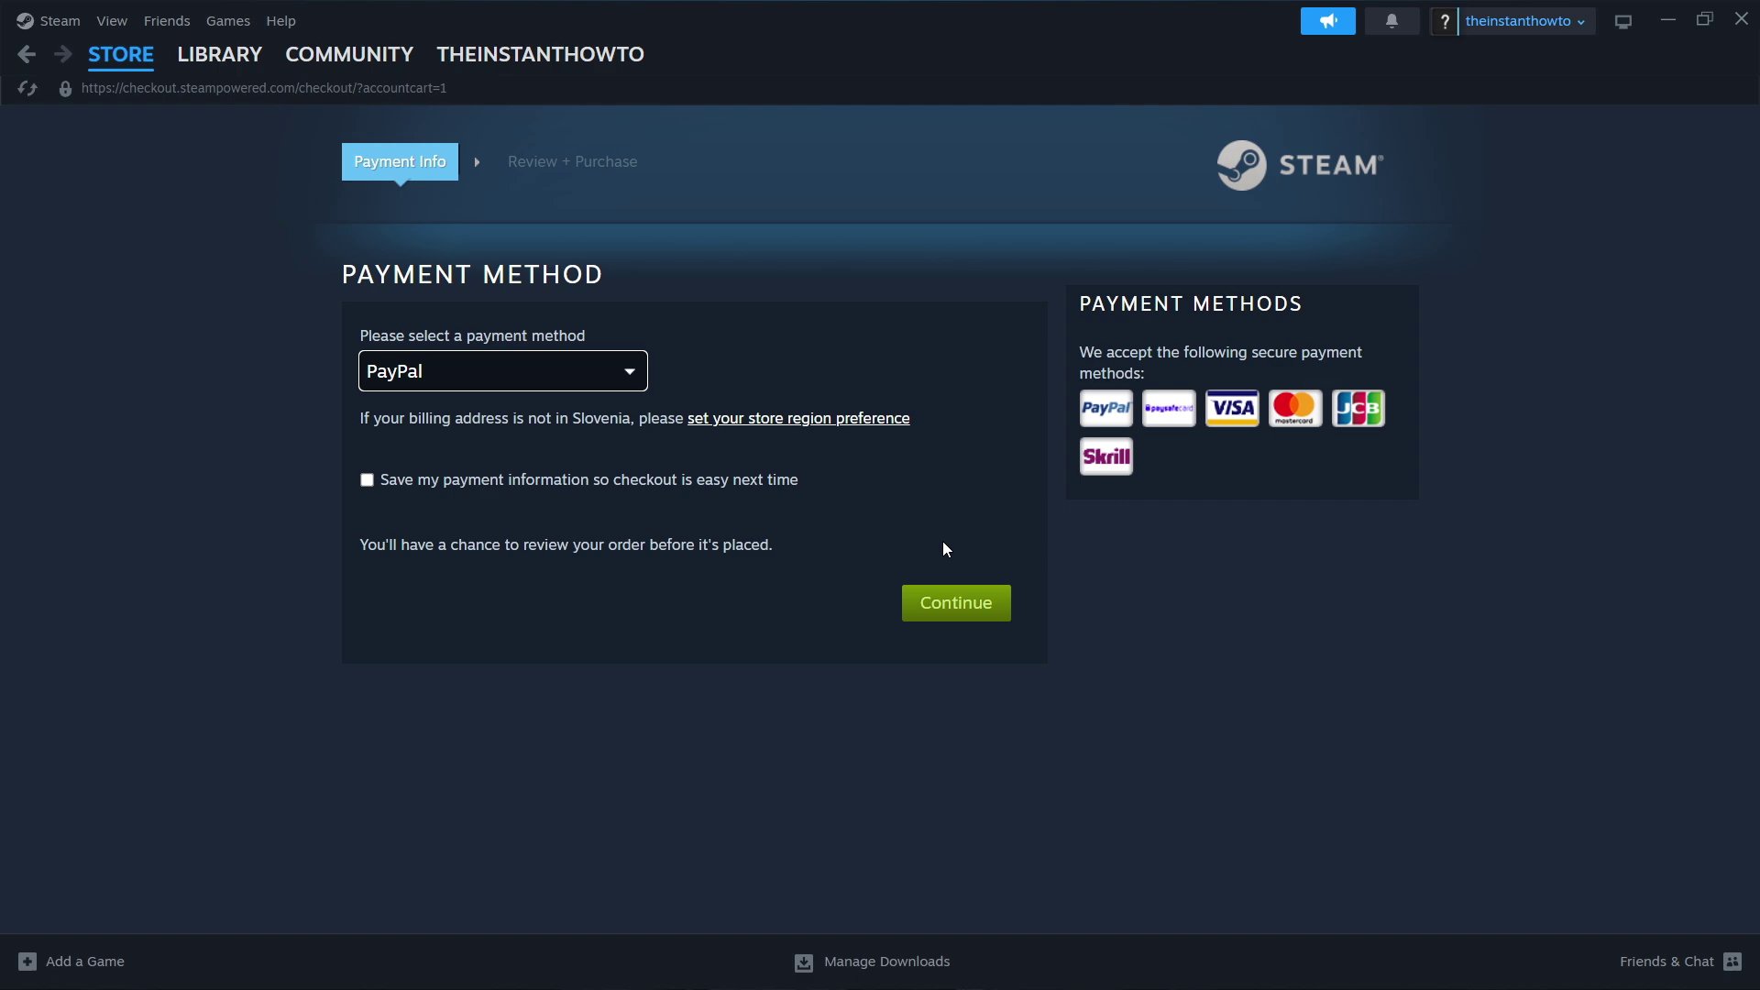
# Go to the game library and open the Call of Duty page.
pyautogui.moveTo(225, 64)
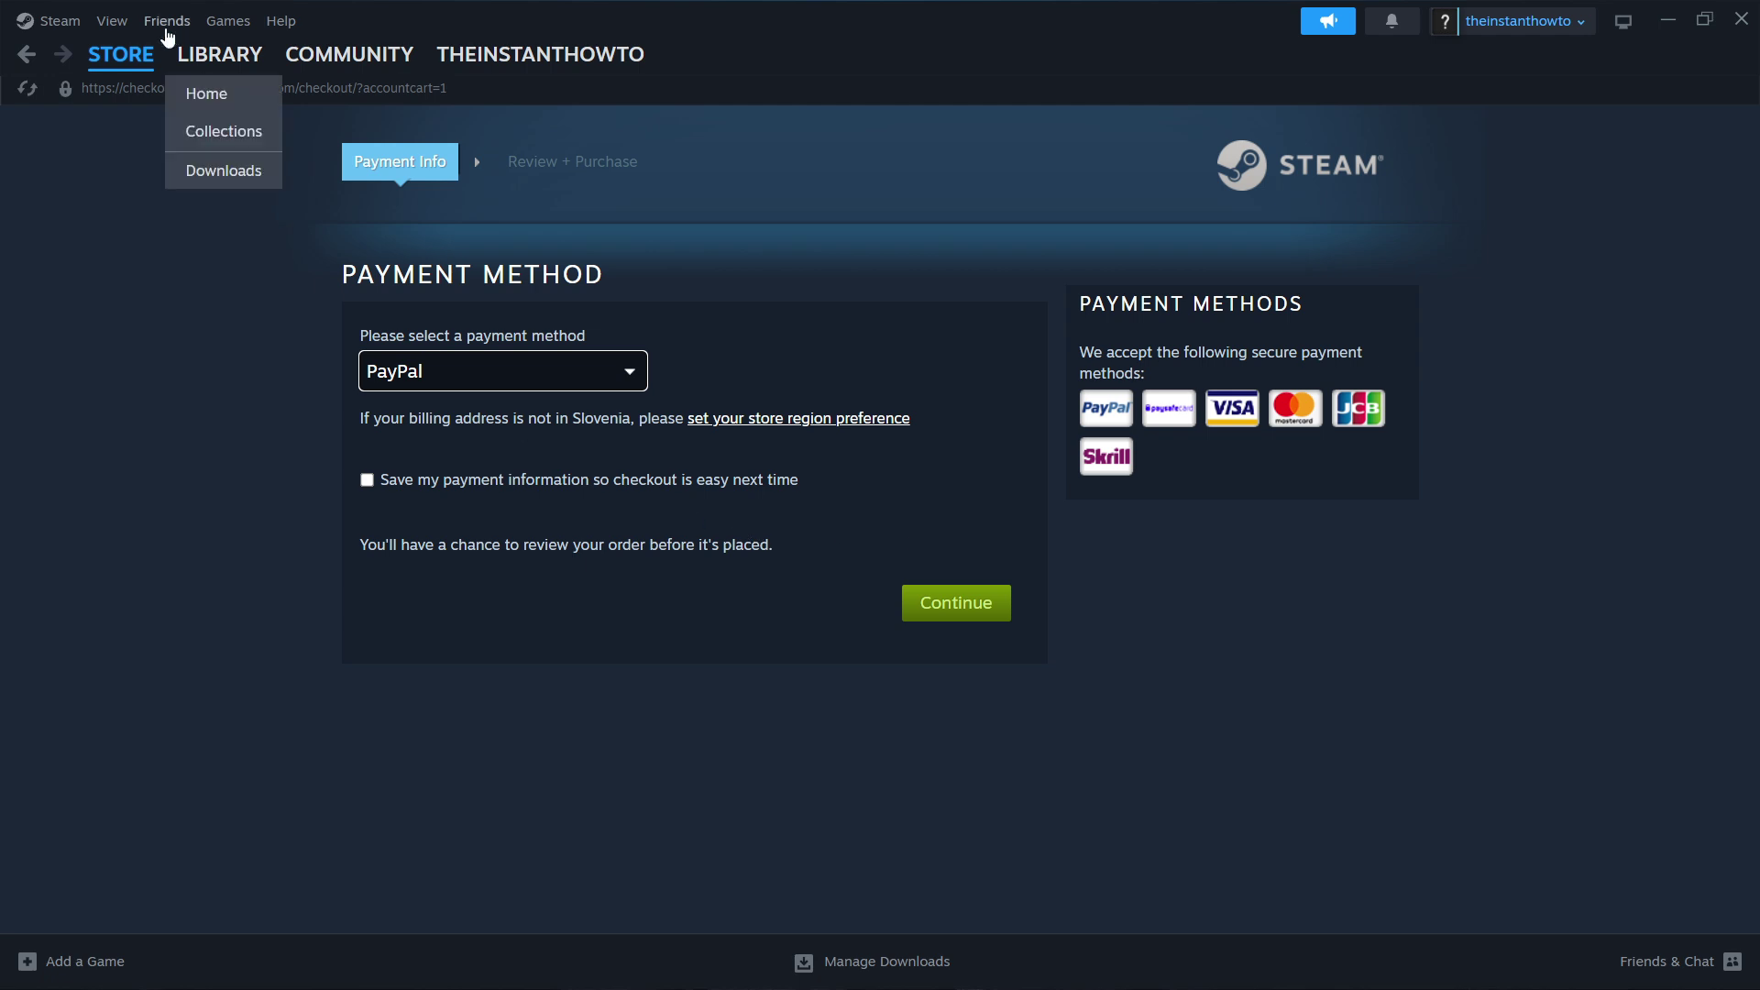
pyautogui.click(216, 63)
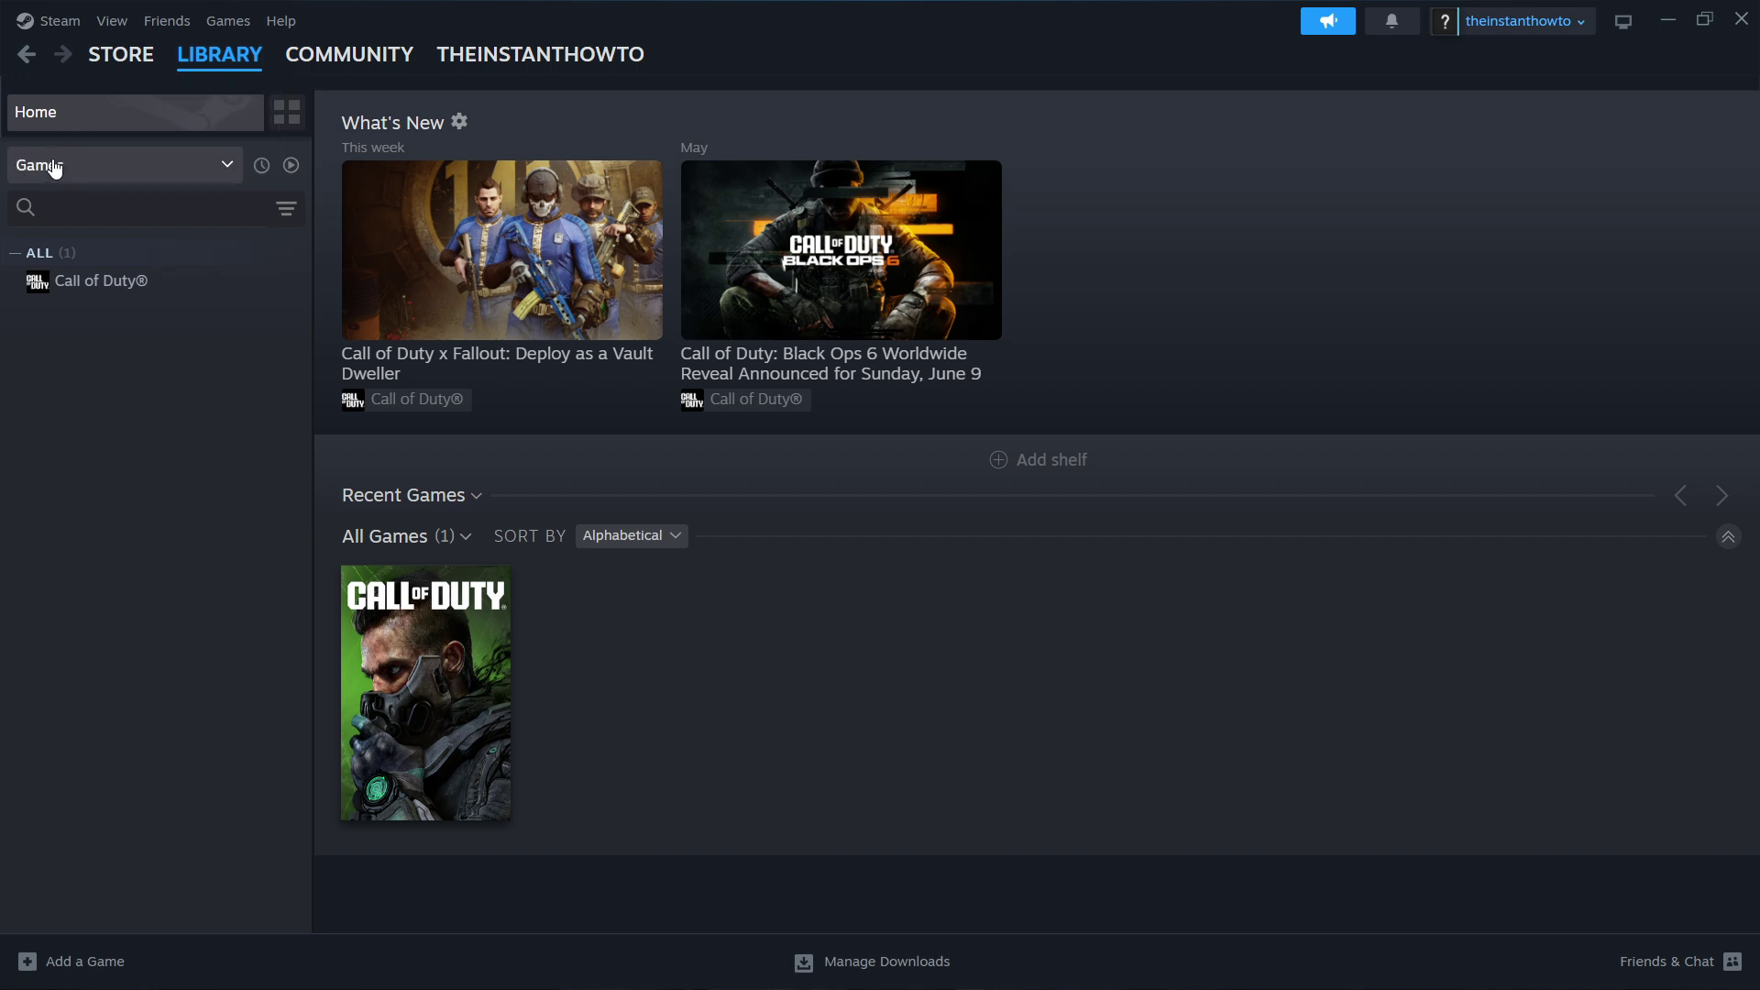
pyautogui.click(53, 168)
pyautogui.click(27, 169)
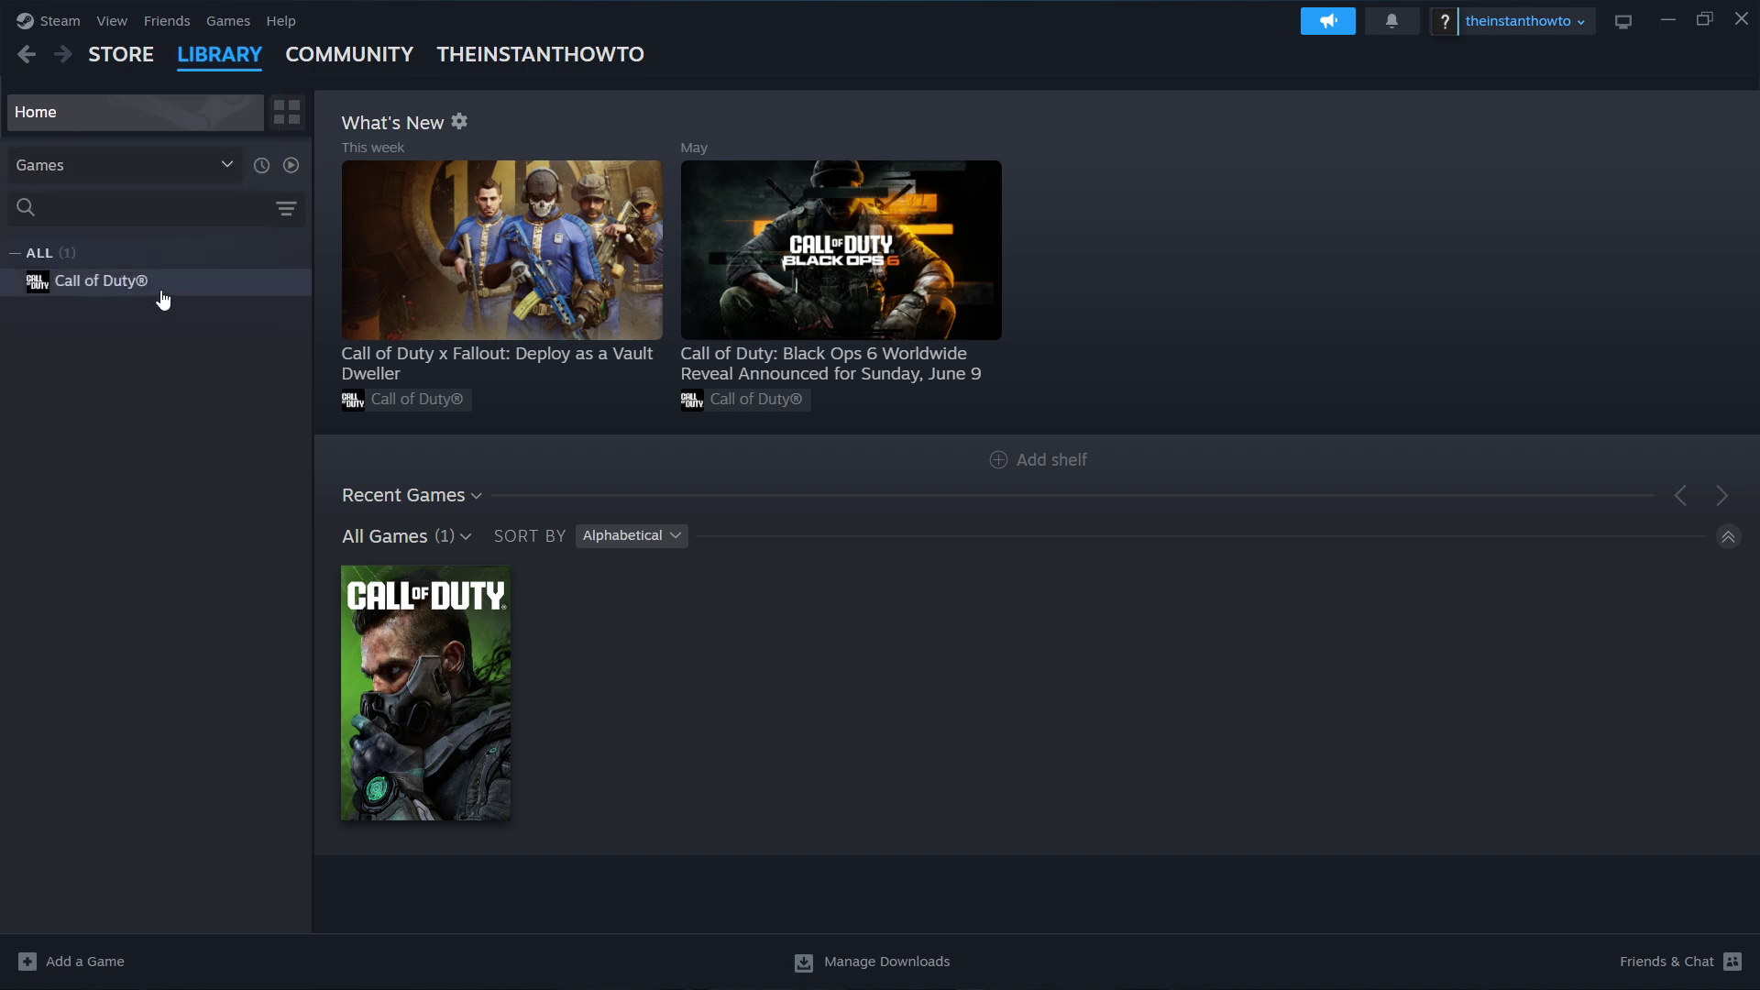
pyautogui.click(122, 284)
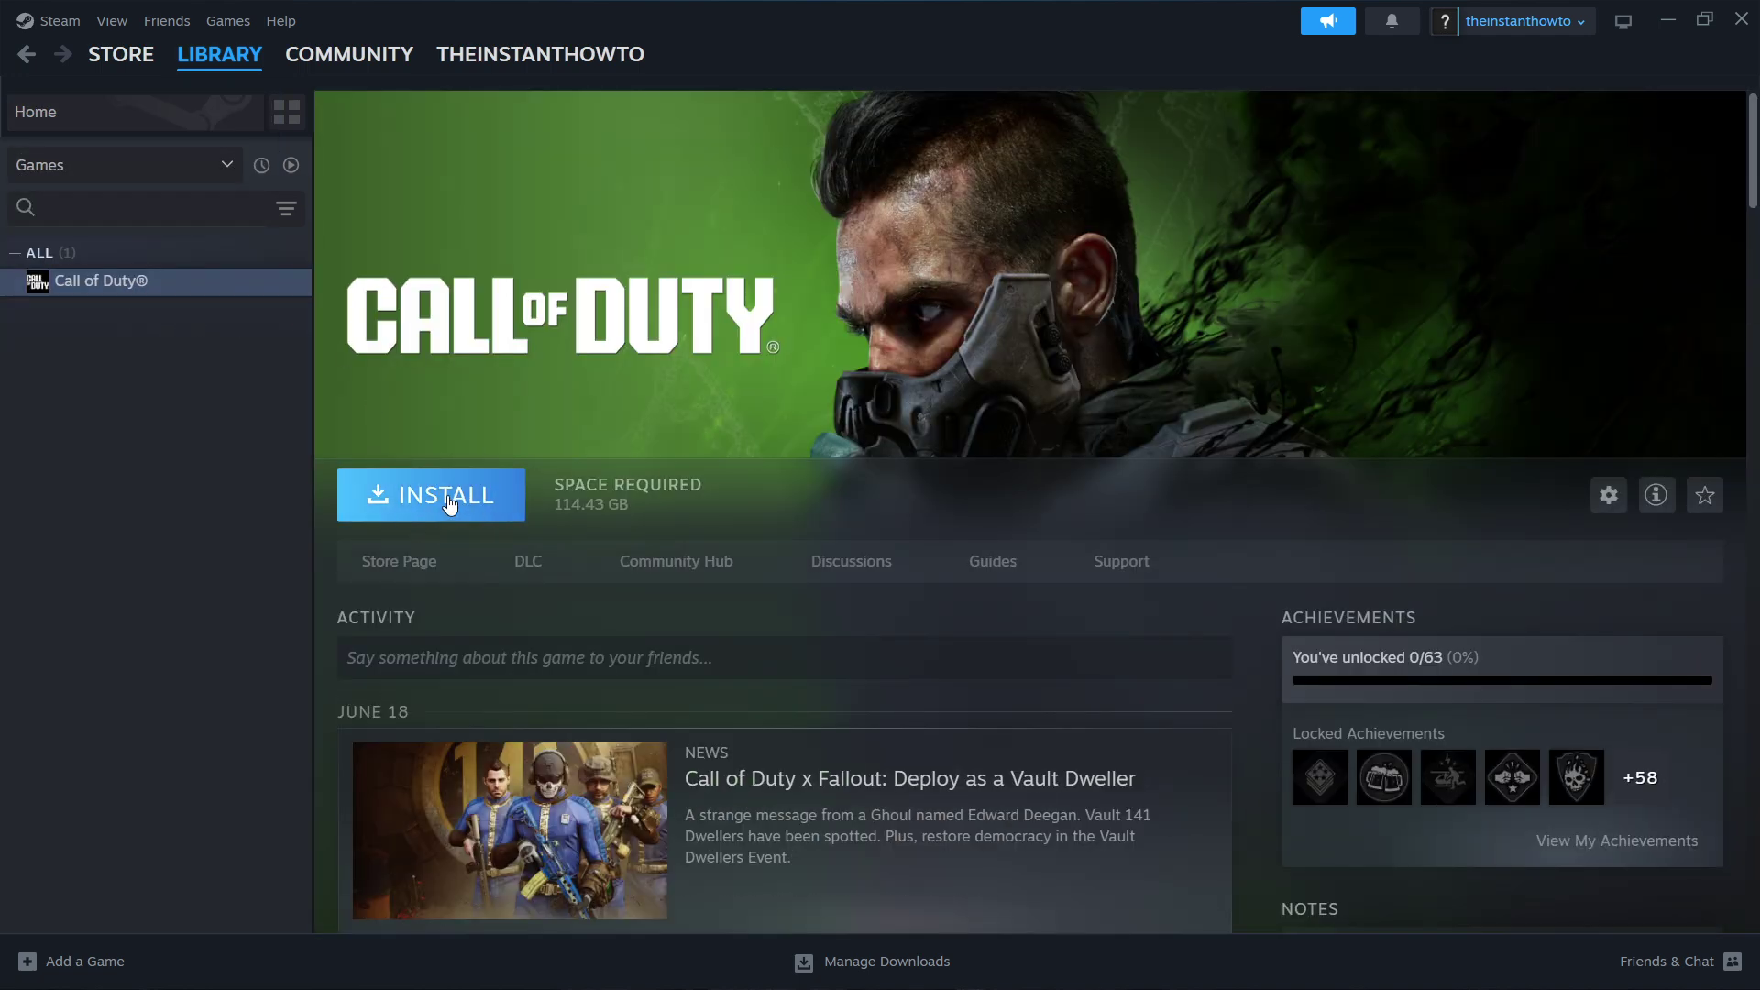
# Review the shortcut and drive options for installing Call of Duty and close them without installing.
pyautogui.click(447, 495)
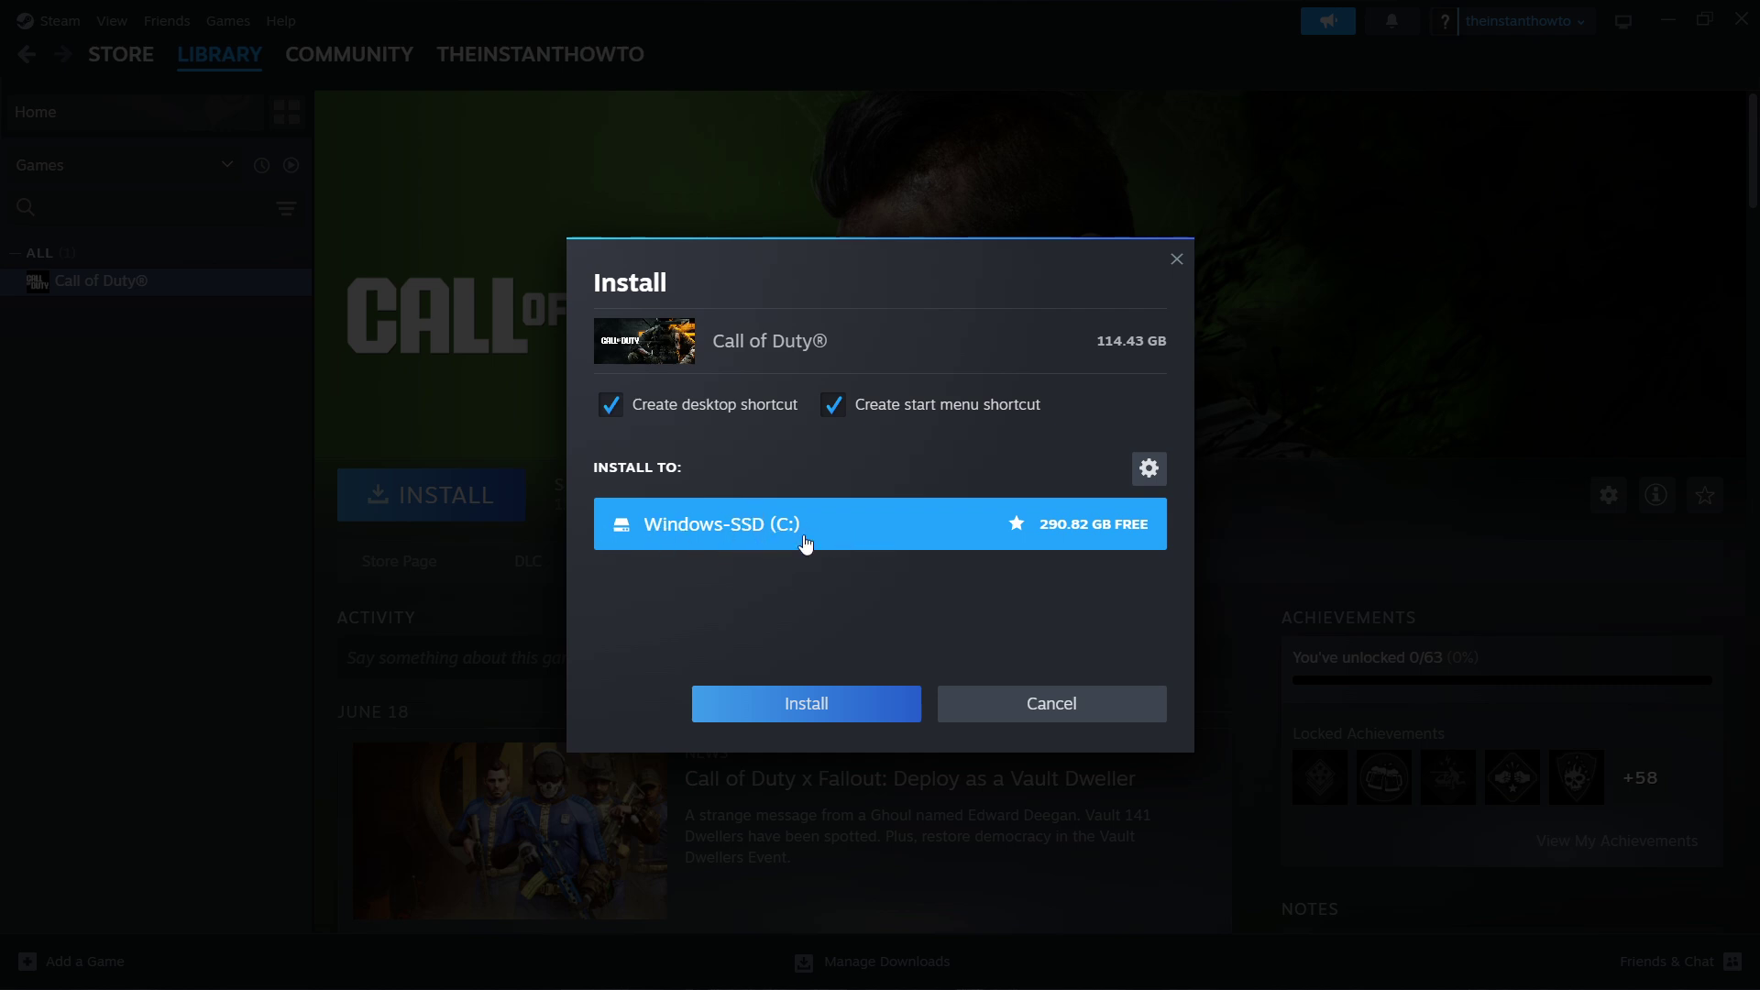
pyautogui.click(1172, 270)
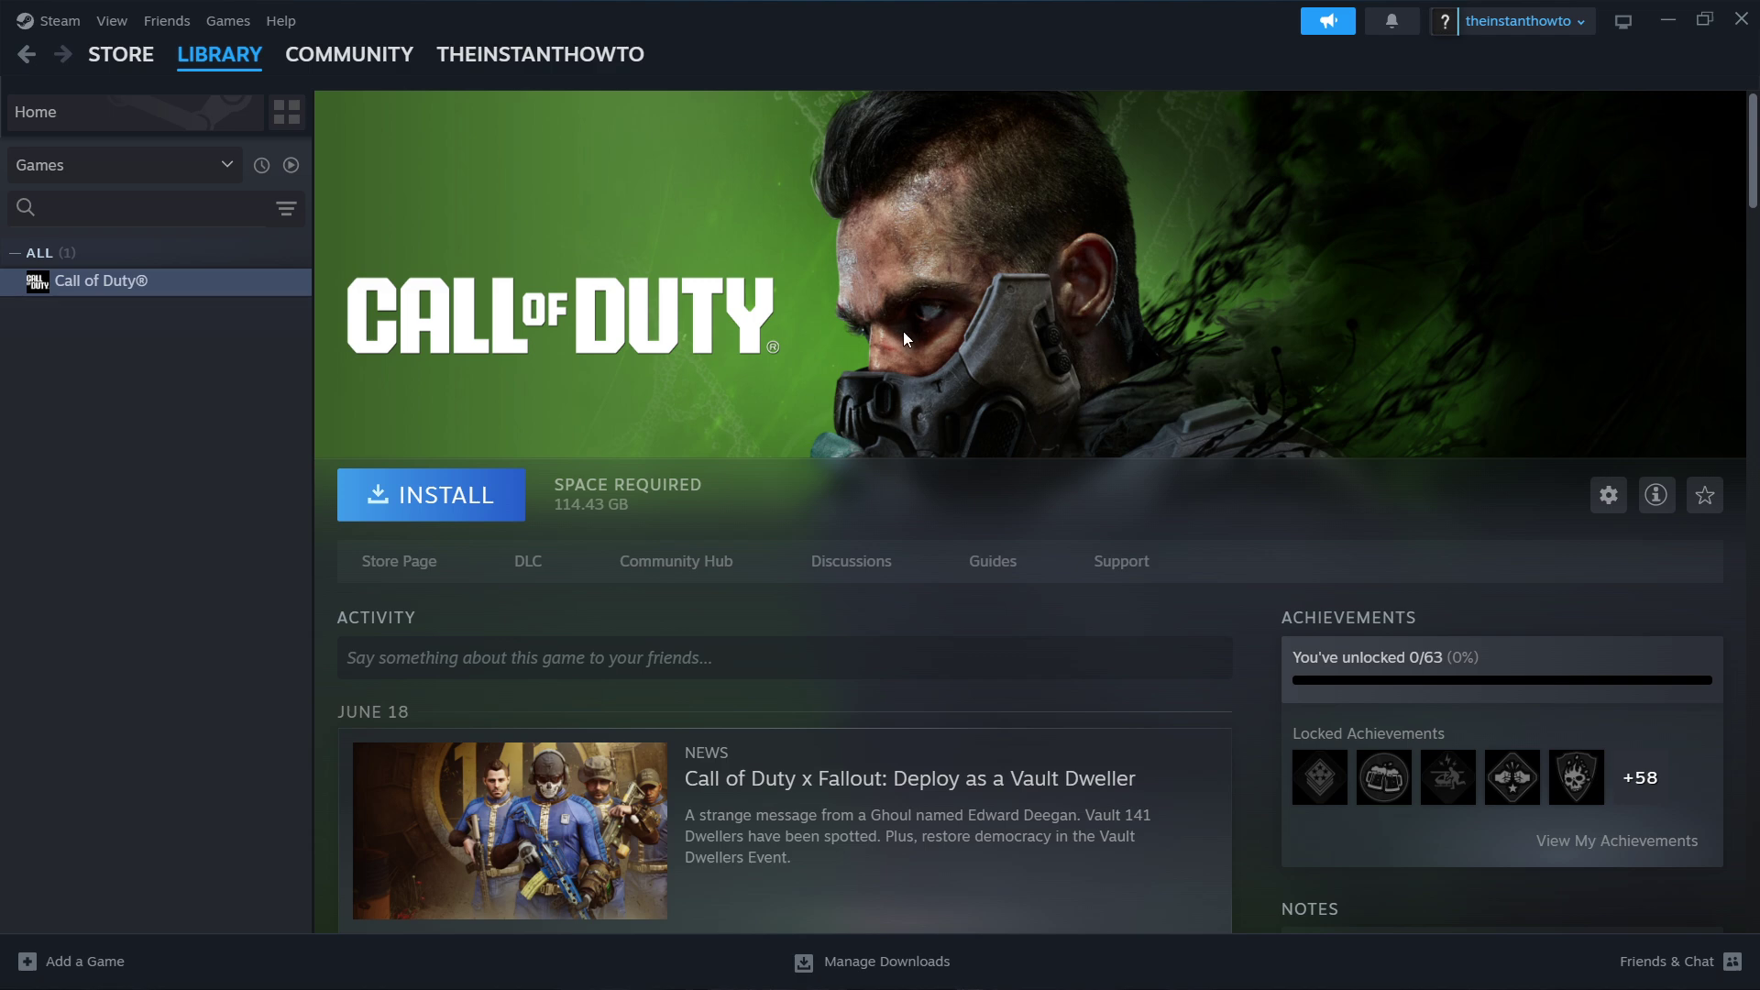